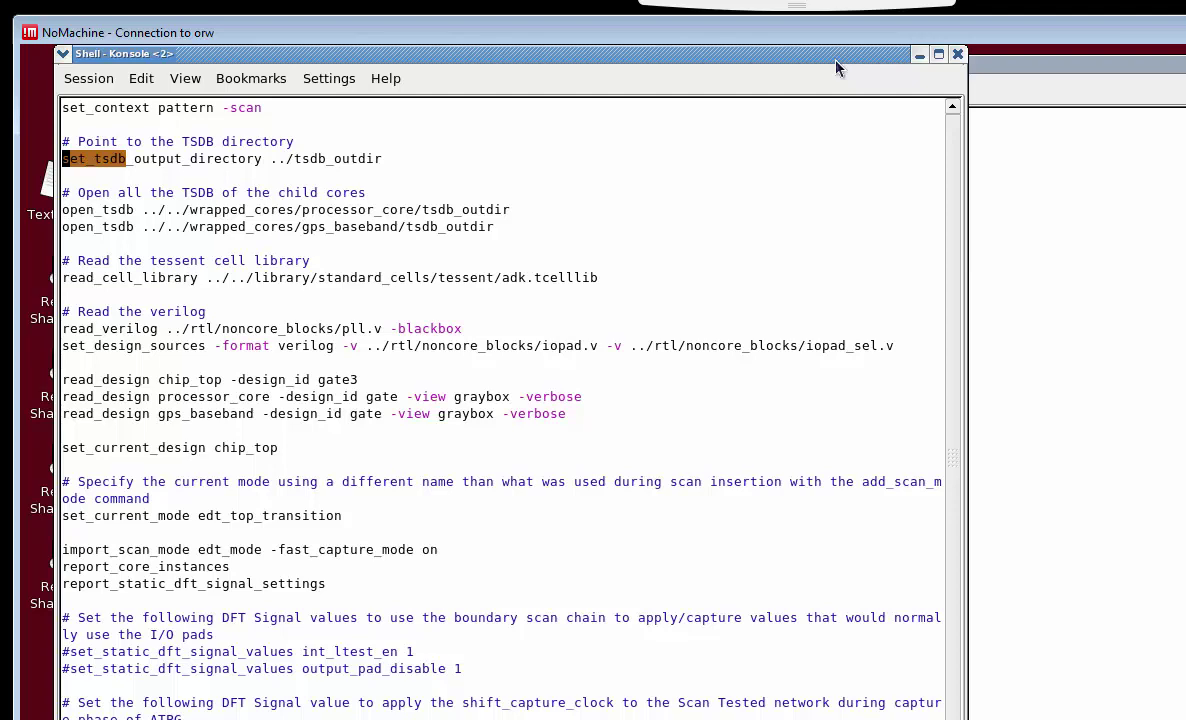
- Review the dofile's set_tsdb_output_directory, open_tsdb and read_design commands, including the graybox views for processor_core and gps_baseband
{"action": "key", "text": "Return"}
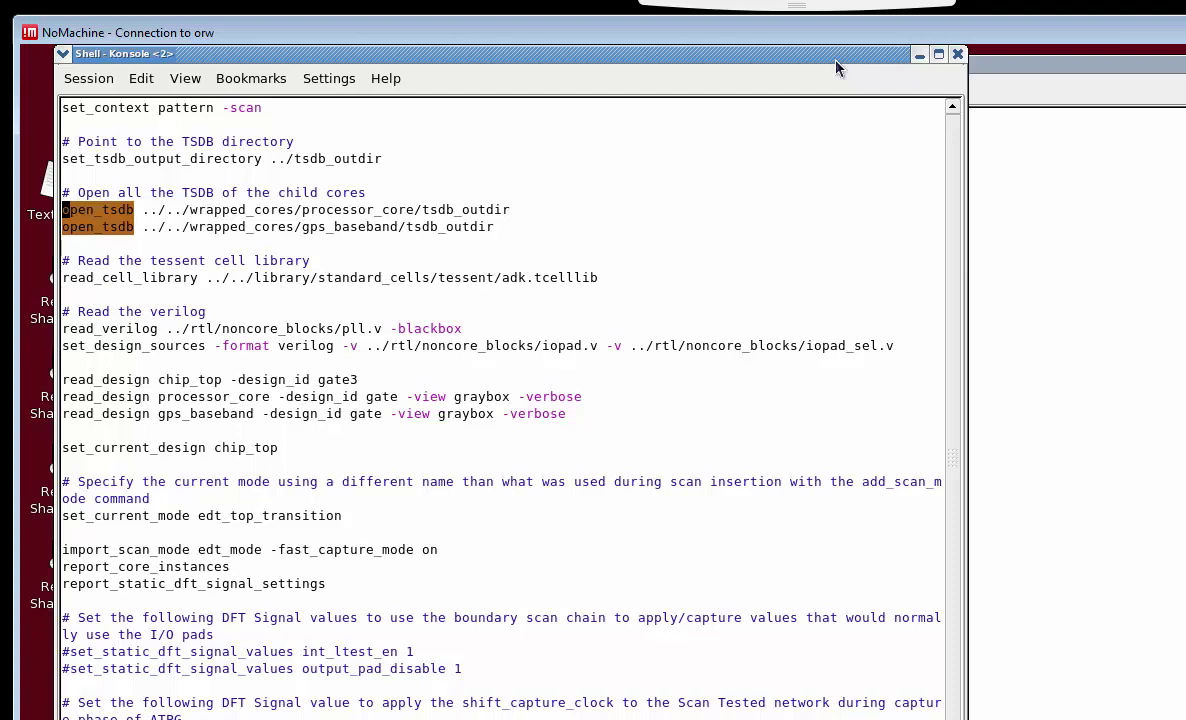
{"action": "key", "text": "Return"}
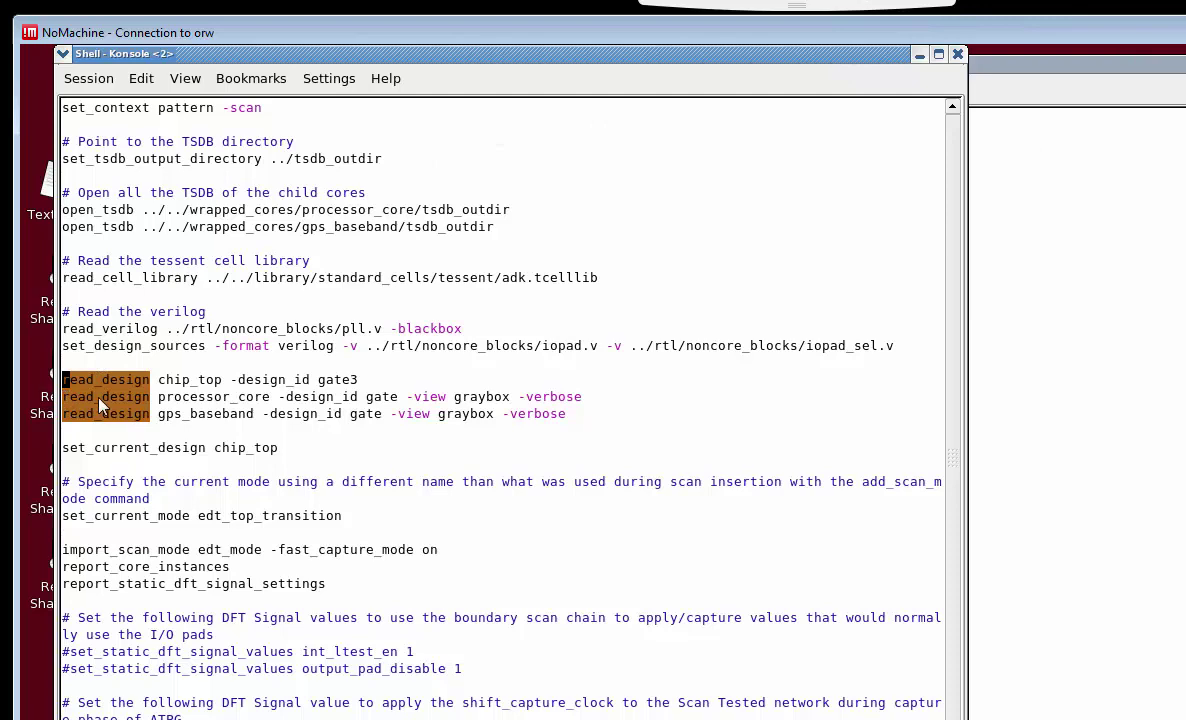
{"action": "left_click_drag", "start_coordinate": [98, 398], "coordinate": [585, 408]}
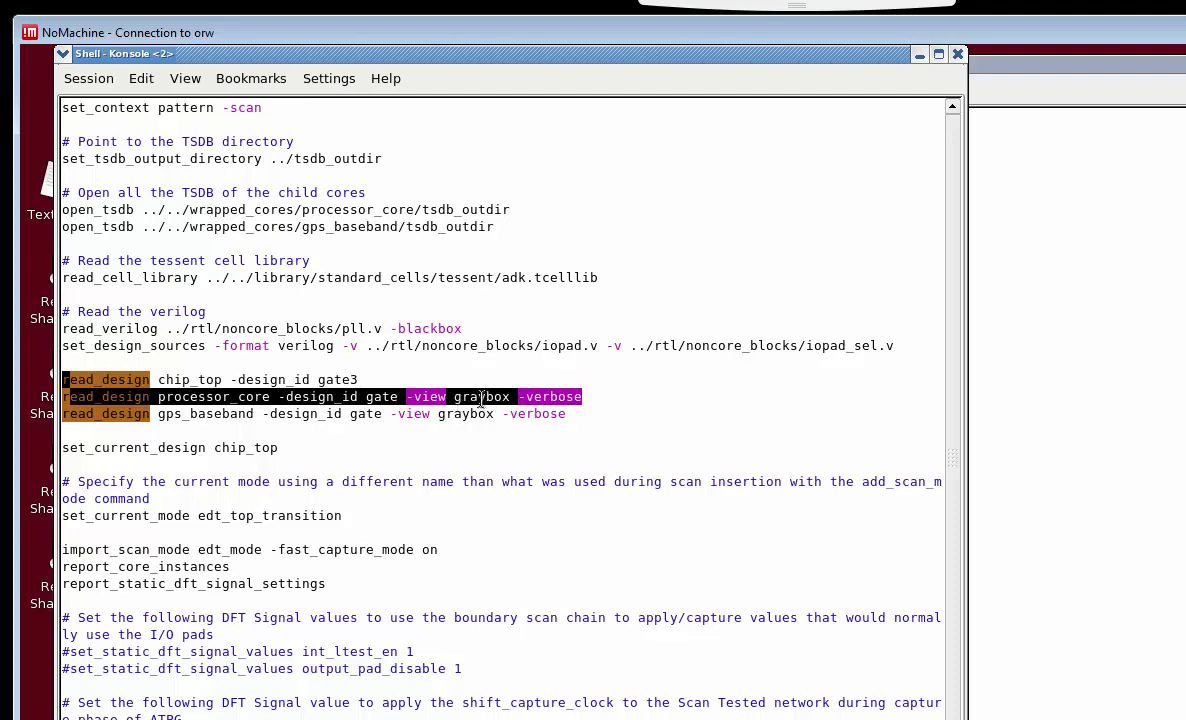
{"action": "left_click_drag", "start_coordinate": [63, 413], "coordinate": [525, 391]}
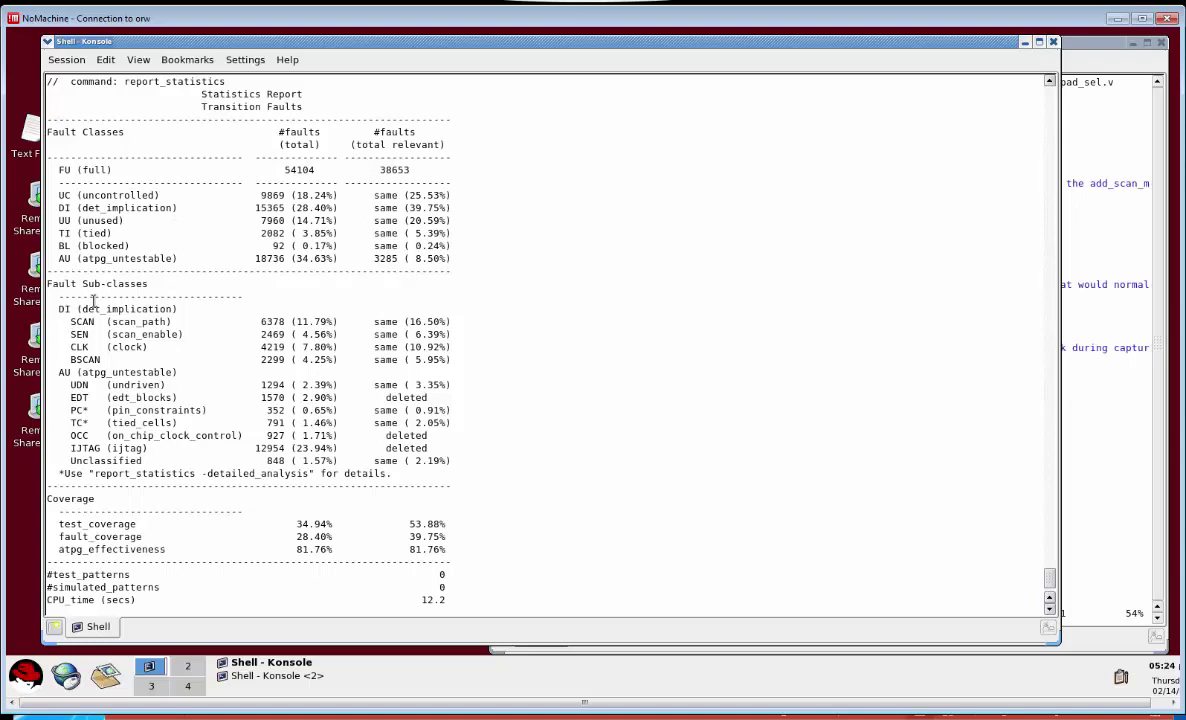
- Examine the BSCAN, IJTAG, PC* and OCC fault sub-classes in the transition fault statistics report
{"action": "triple_click", "coordinate": [52, 362]}
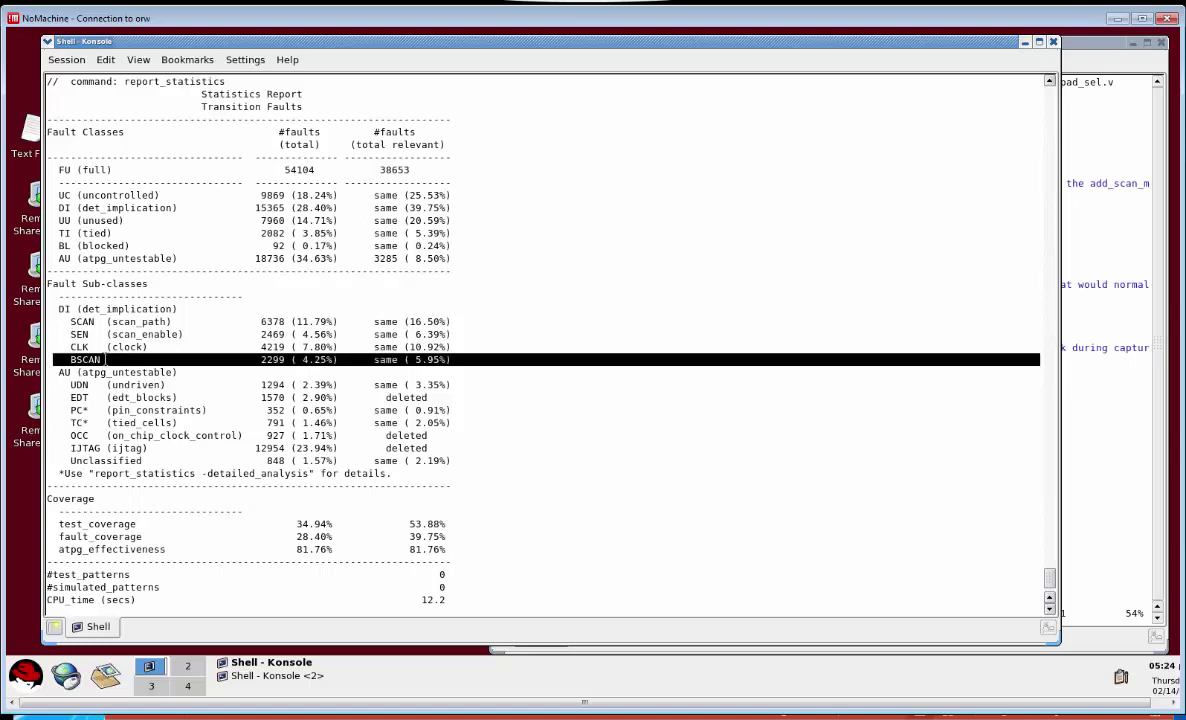
{"action": "triple_click", "coordinate": [57, 450]}
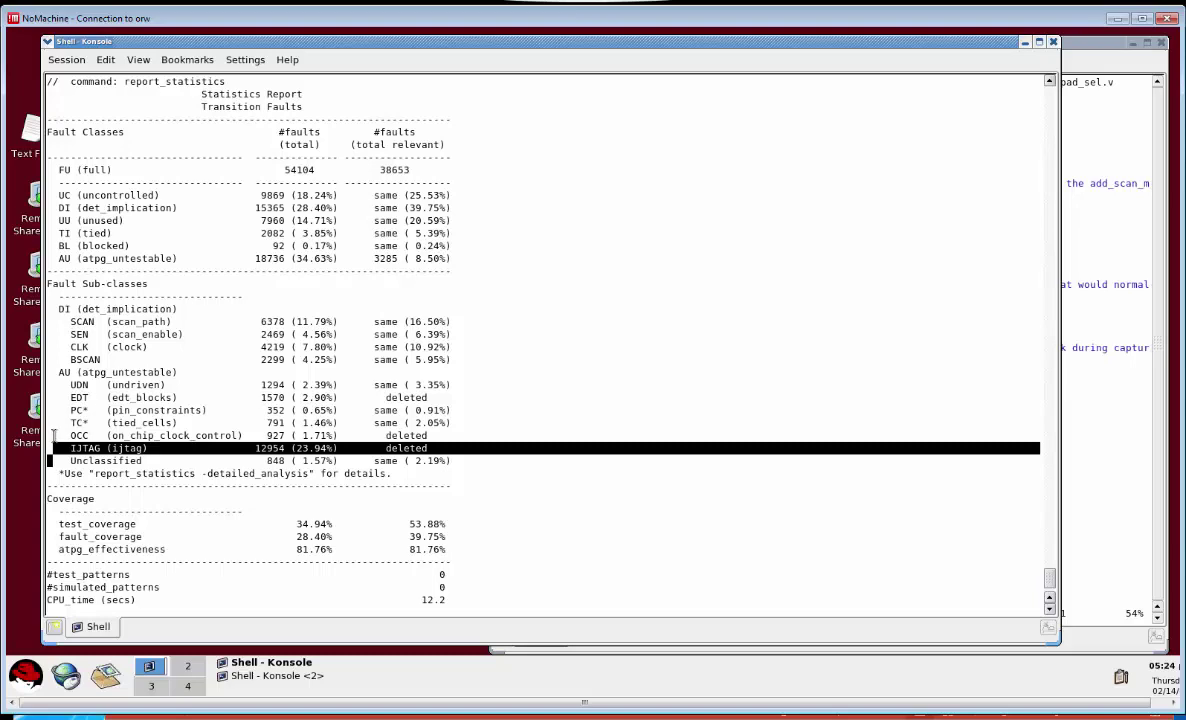
{"action": "left_click", "coordinate": [53, 410]}
{"action": "triple_click", "coordinate": [55, 436]}
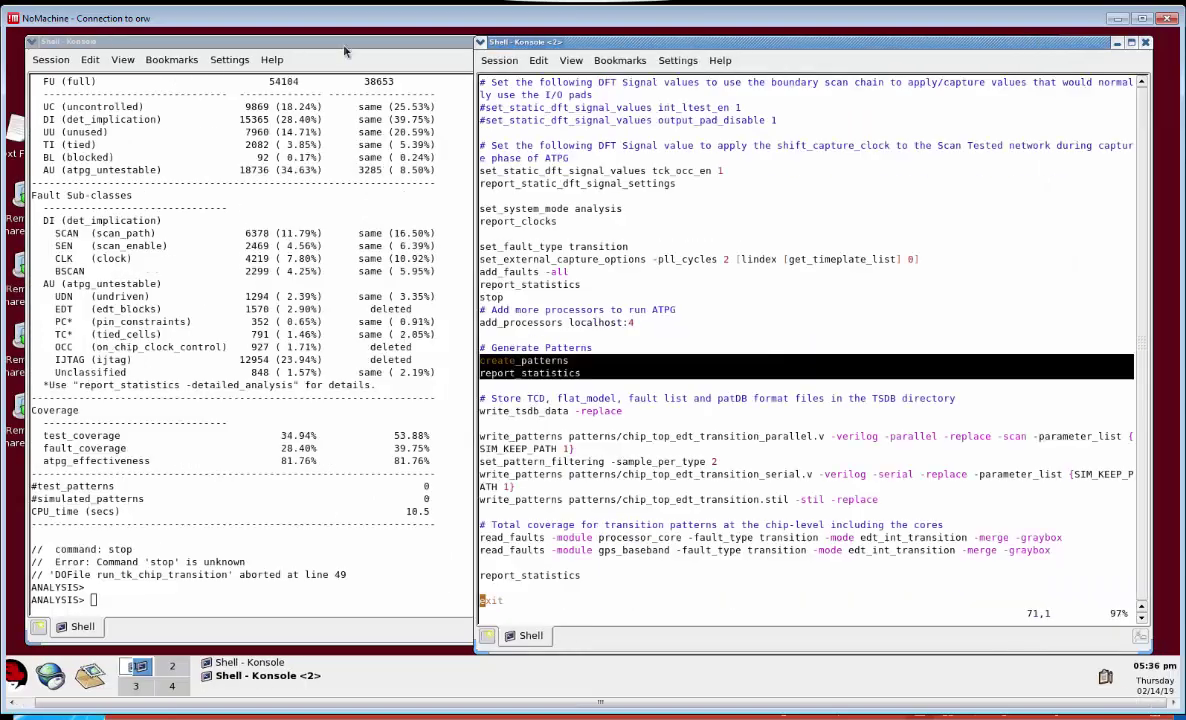
- Run create_patterns at the ANALYSIS prompt and highlight the relevant test coverage in the resulting report
{"action": "left_click", "coordinate": [238, 419]}
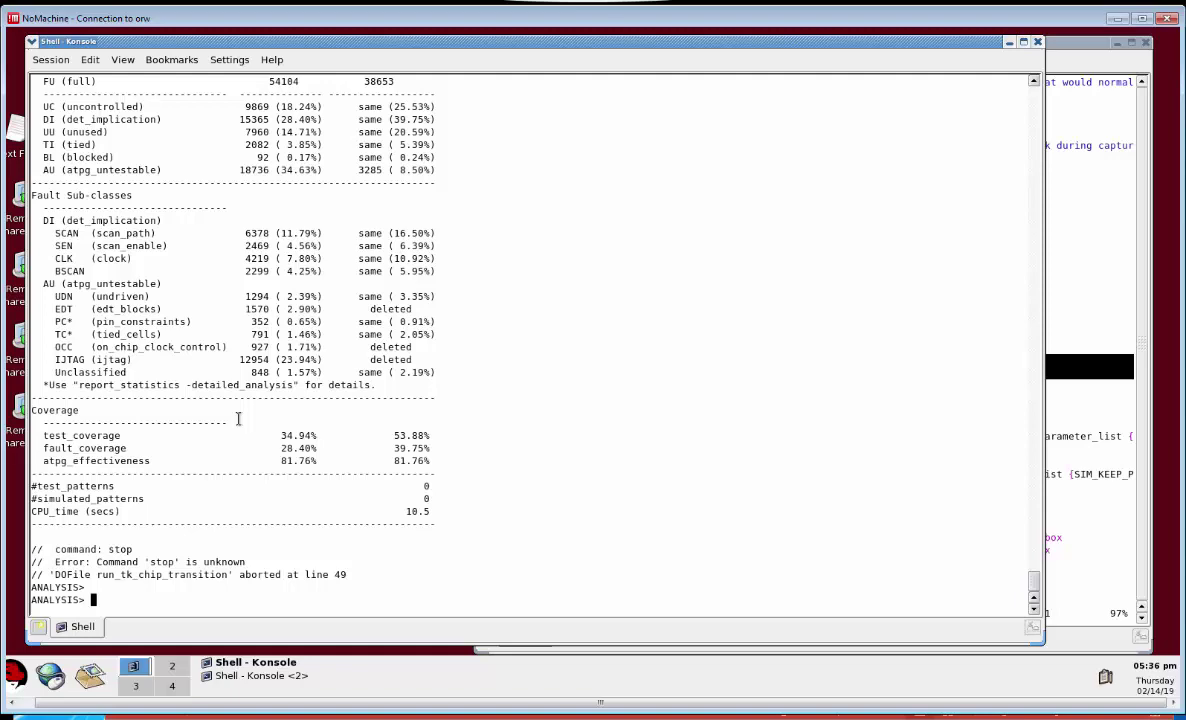
{"action": "type", "text": "create_patterns"}
{"action": "key", "text": "Return"}
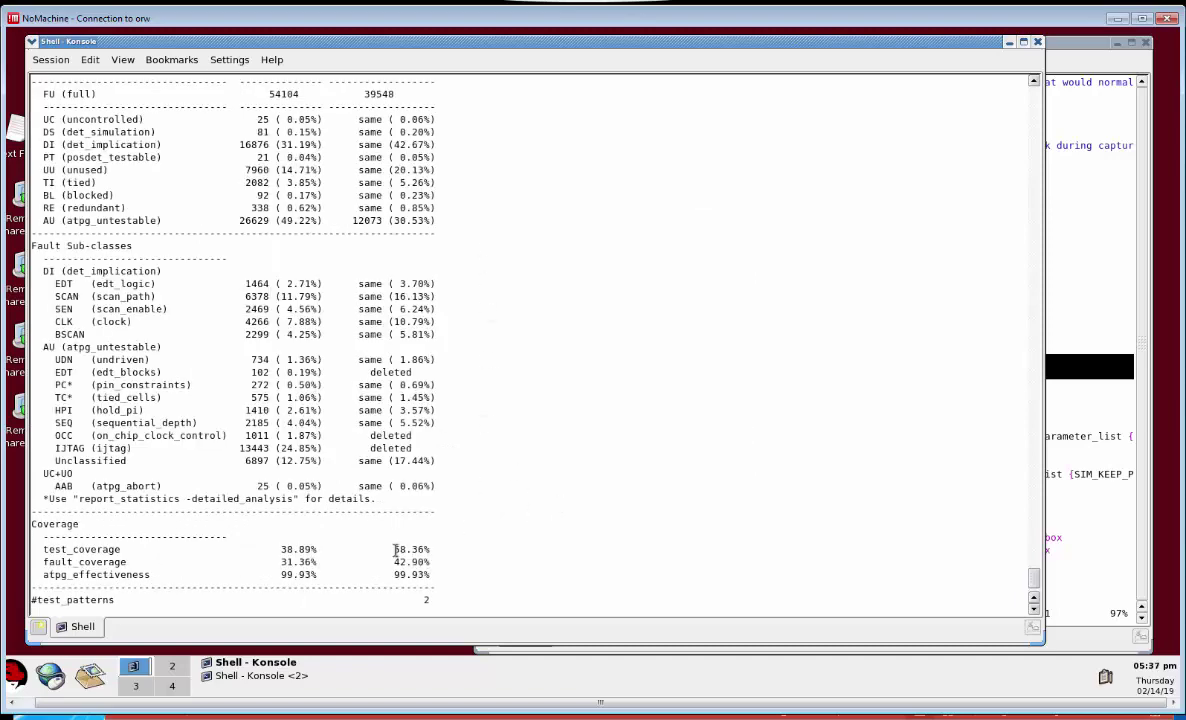
{"action": "left_click_drag", "start_coordinate": [394, 550], "coordinate": [424, 562]}
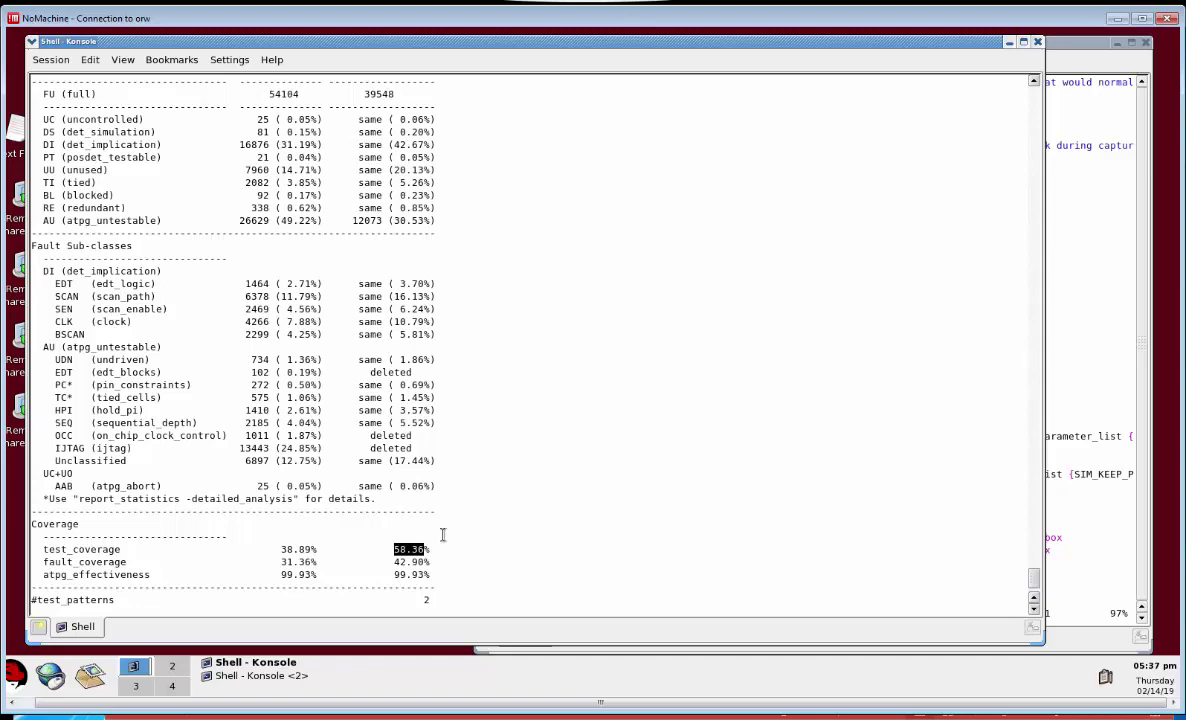
- Run the dofile's two read_faults commands to merge graybox transition faults of processor_core and gps_baseband from edt_int_transition mode
{"action": "key", "text": "alt+Tab"}
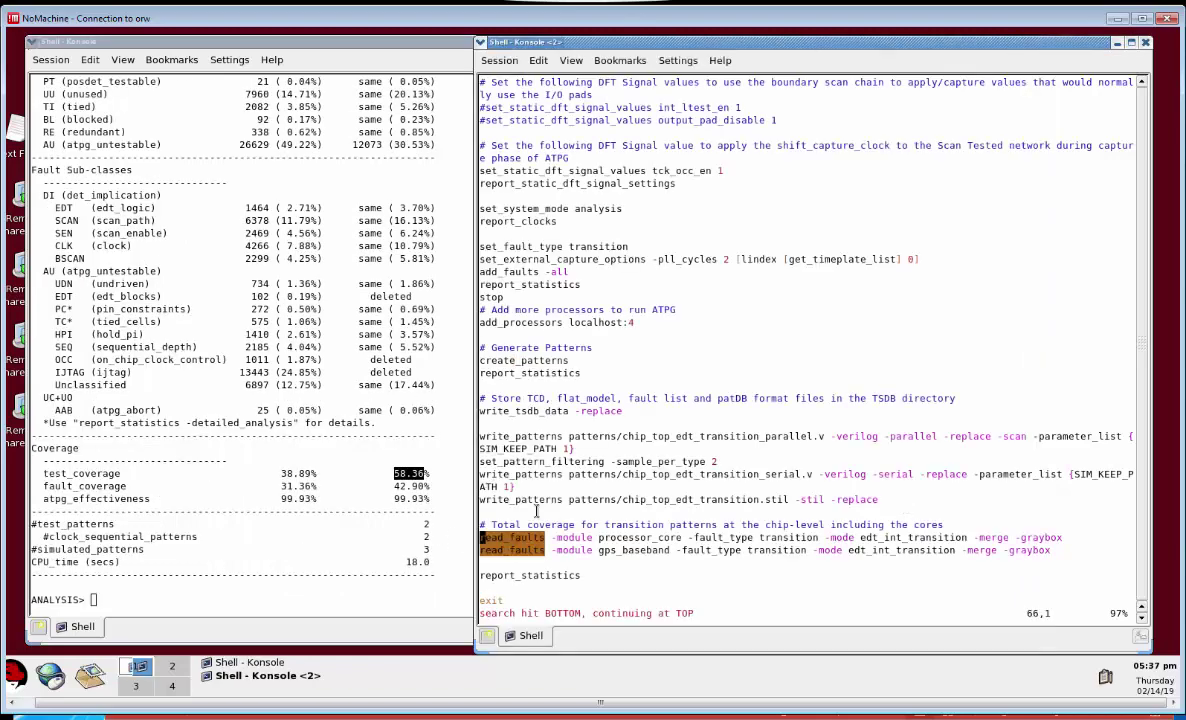
{"action": "triple_click", "coordinate": [481, 537]}
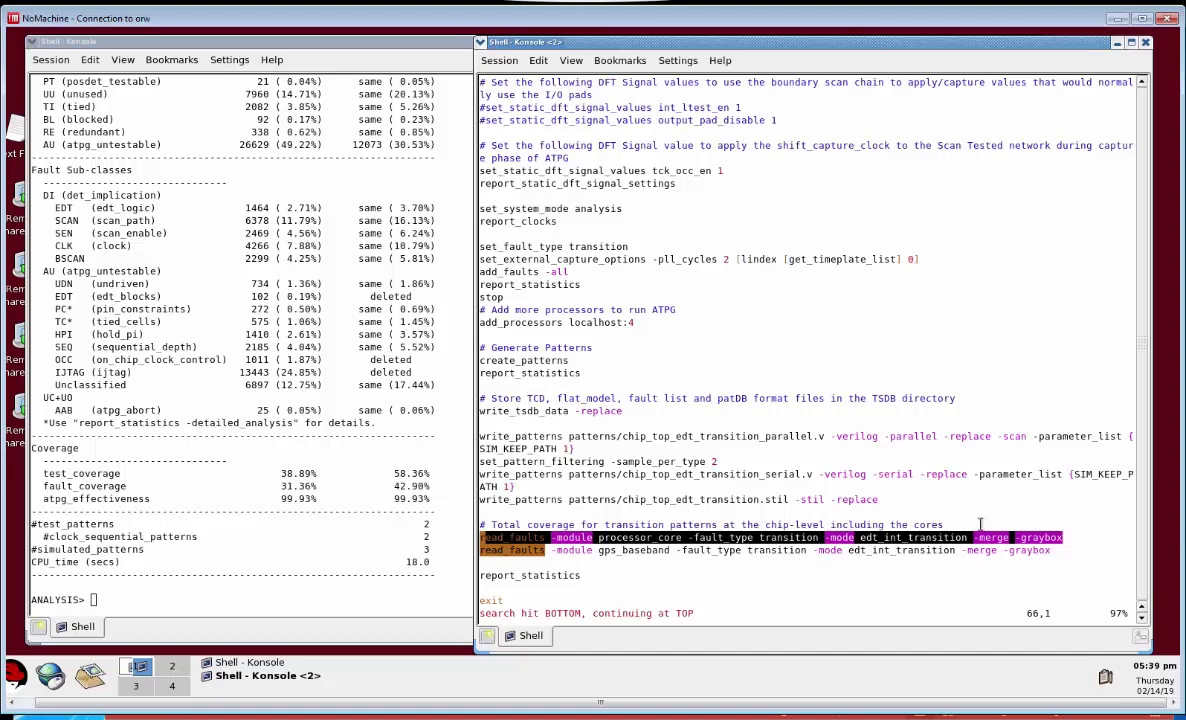
{"action": "left_click", "coordinate": [481, 539]}
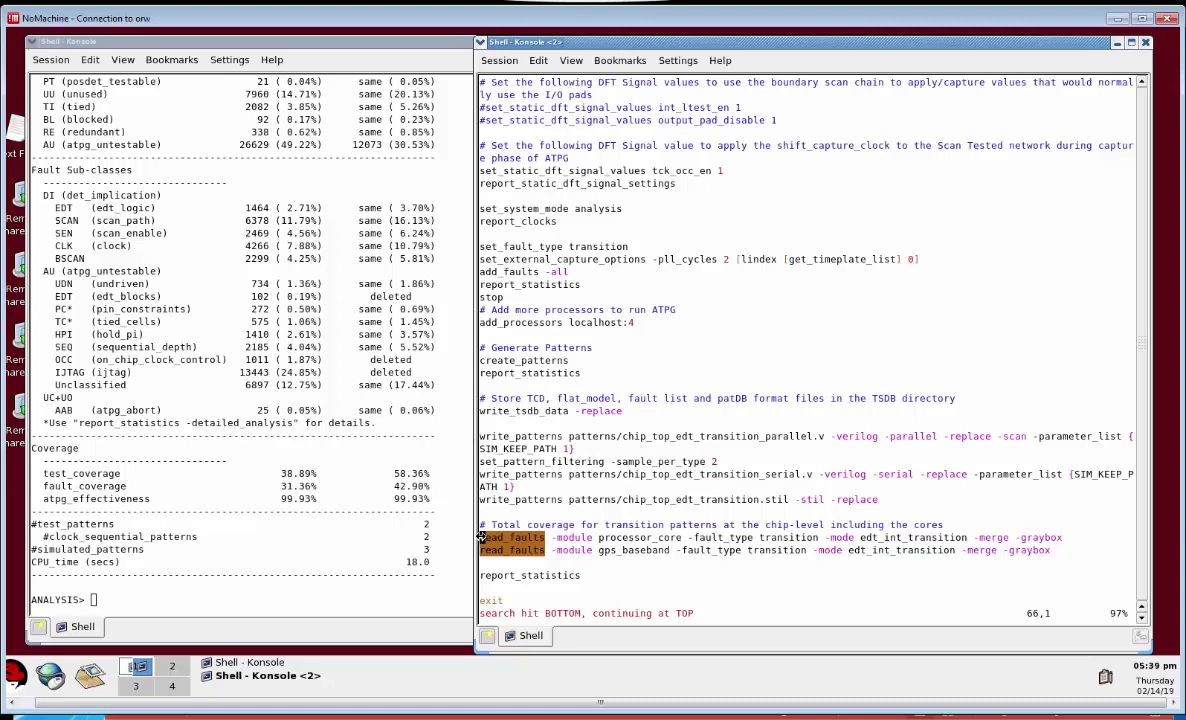
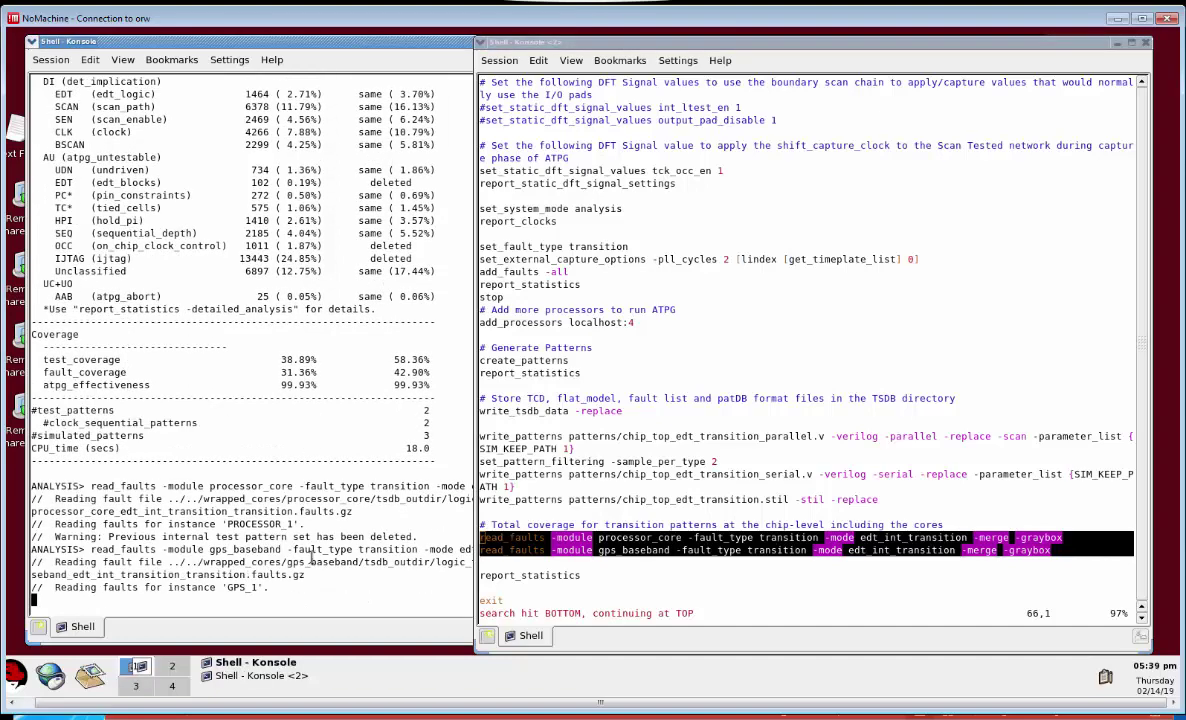
- Report the merged fault statistics with report_stat in the Tessent shell and show the report from its beginning
{"action": "double_click", "coordinate": [333, 40]}
{"action": "type", "text": "report_statistics"}
{"action": "key", "text": "Return"}
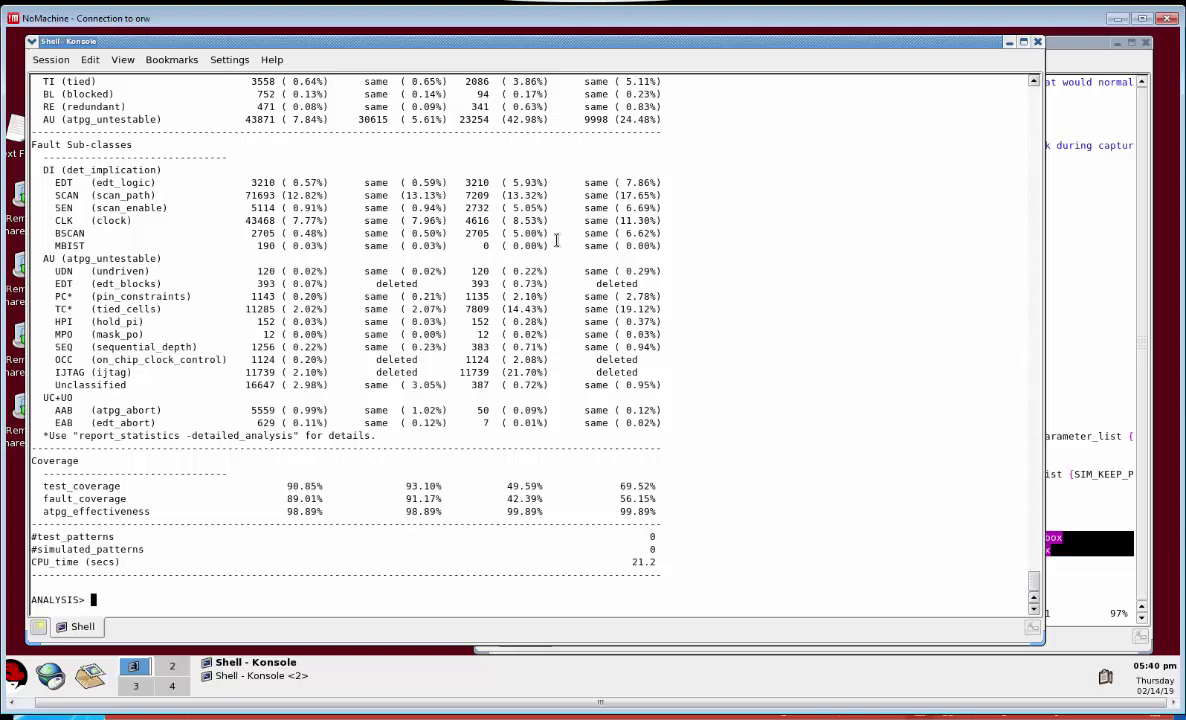
{"action": "scroll", "coordinate": [557, 240], "scroll_direction": "up", "scroll_amount": 1}
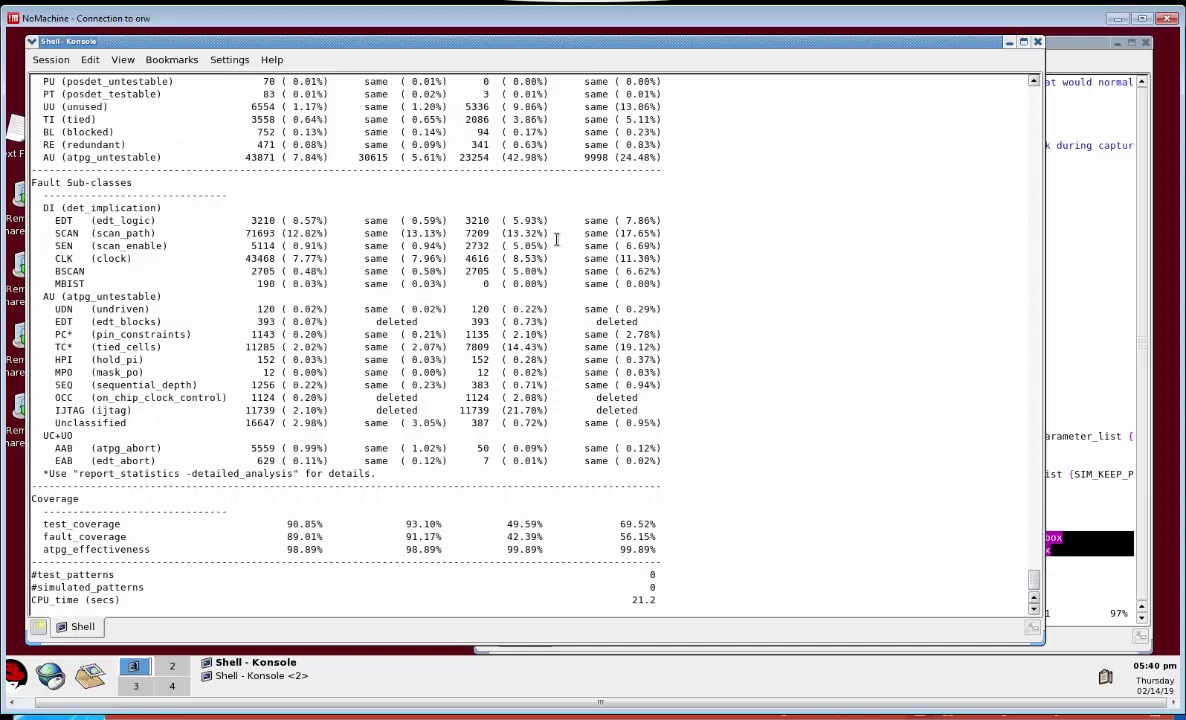
{"action": "scroll", "coordinate": [557, 240], "scroll_direction": "up", "scroll_amount": 5}
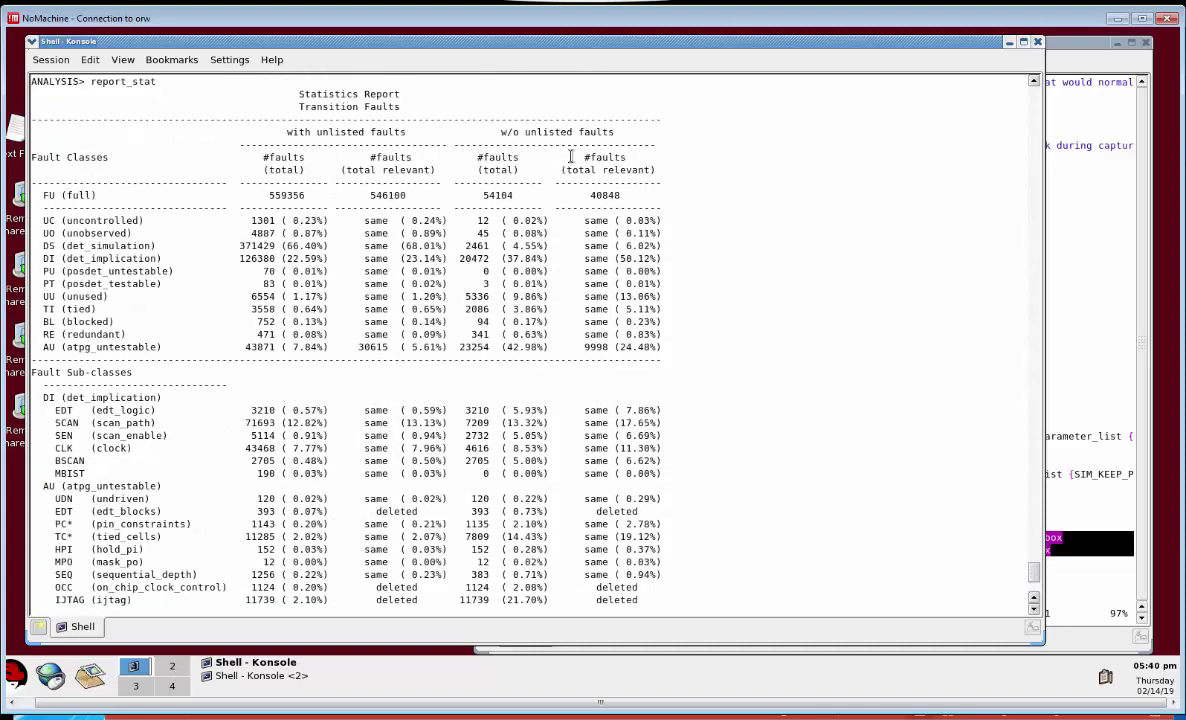
- Compare the full fault totals with and without unlisted faults, and check the relevant test coverage with unlisted faults
{"action": "double_click", "coordinate": [487, 195]}
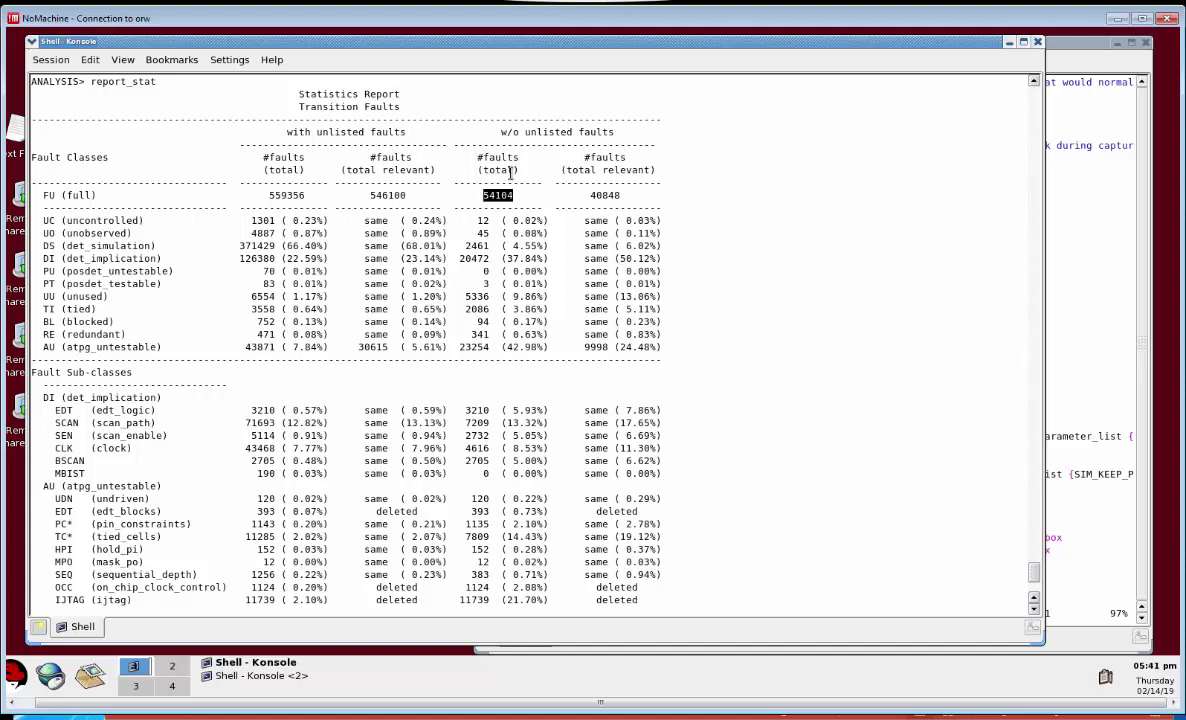
{"action": "left_click_drag", "start_coordinate": [500, 133], "coordinate": [616, 137]}
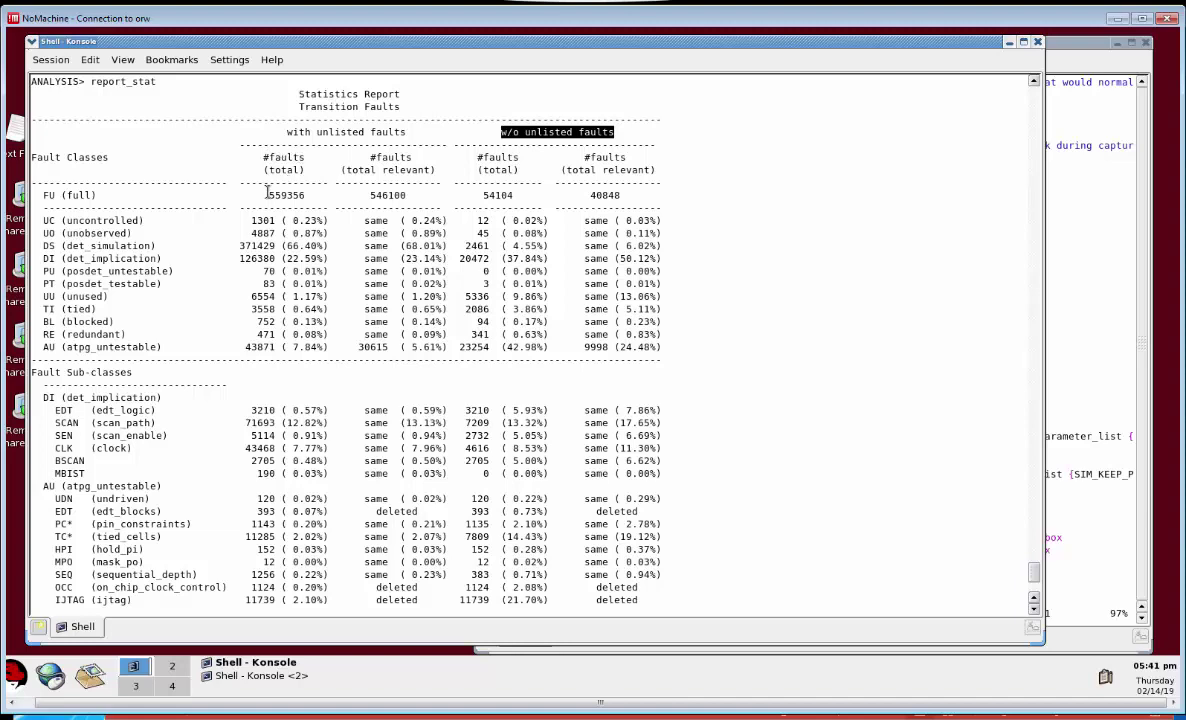
{"action": "left_click_drag", "start_coordinate": [274, 194], "coordinate": [304, 198]}
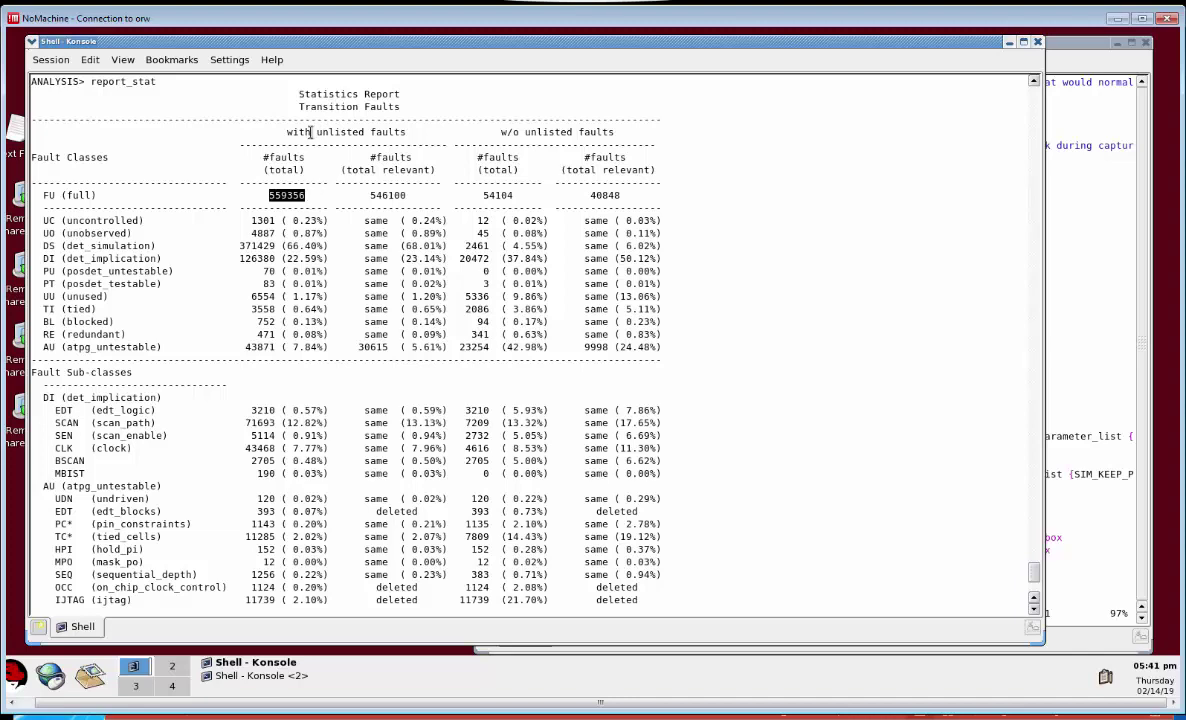
{"action": "left_click_drag", "start_coordinate": [287, 132], "coordinate": [406, 141]}
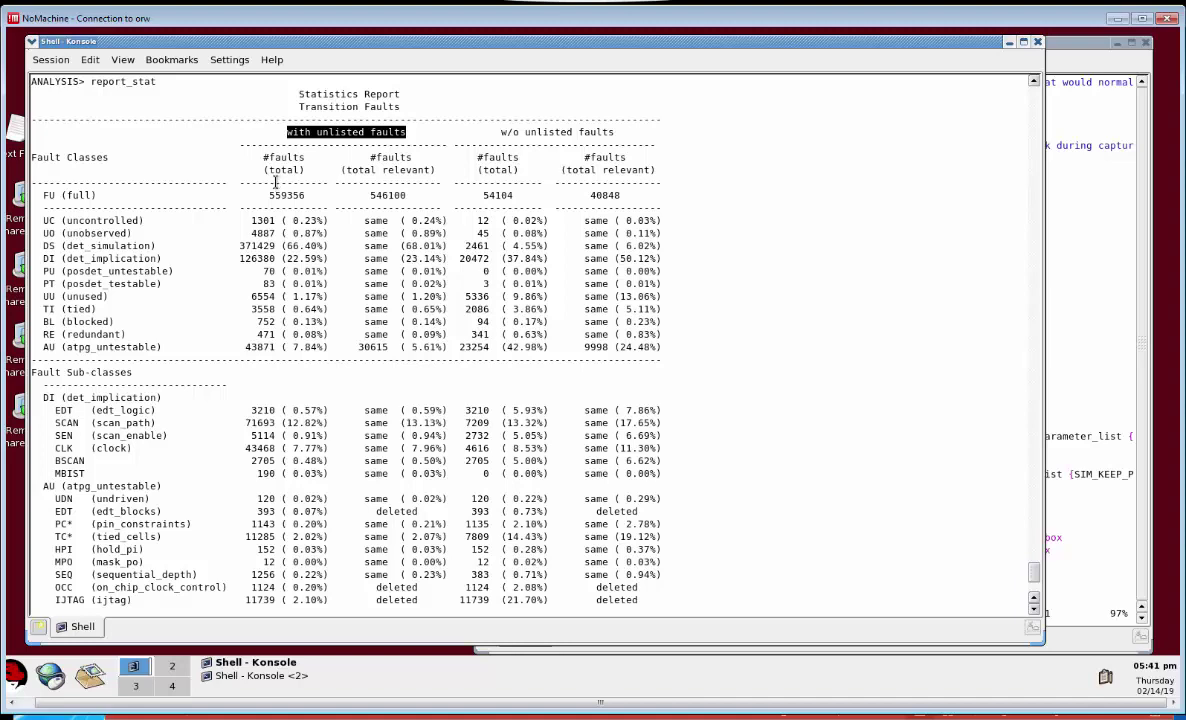
{"action": "scroll", "coordinate": [400, 450], "scroll_direction": "down", "scroll_amount": 5}
{"action": "double_click", "coordinate": [420, 523]}
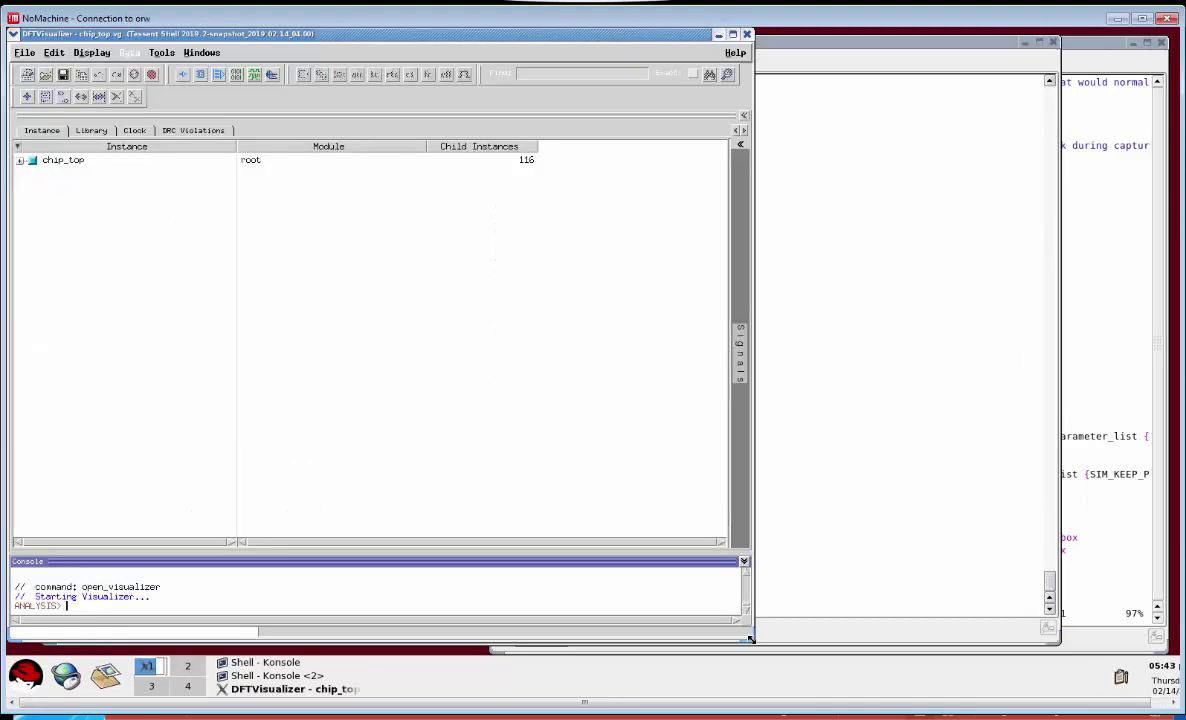
- Enlarge the DFTVisualizer window and expand the chip_top instance hierarchy
{"action": "left_click_drag", "start_coordinate": [751, 638], "coordinate": [1036, 652]}
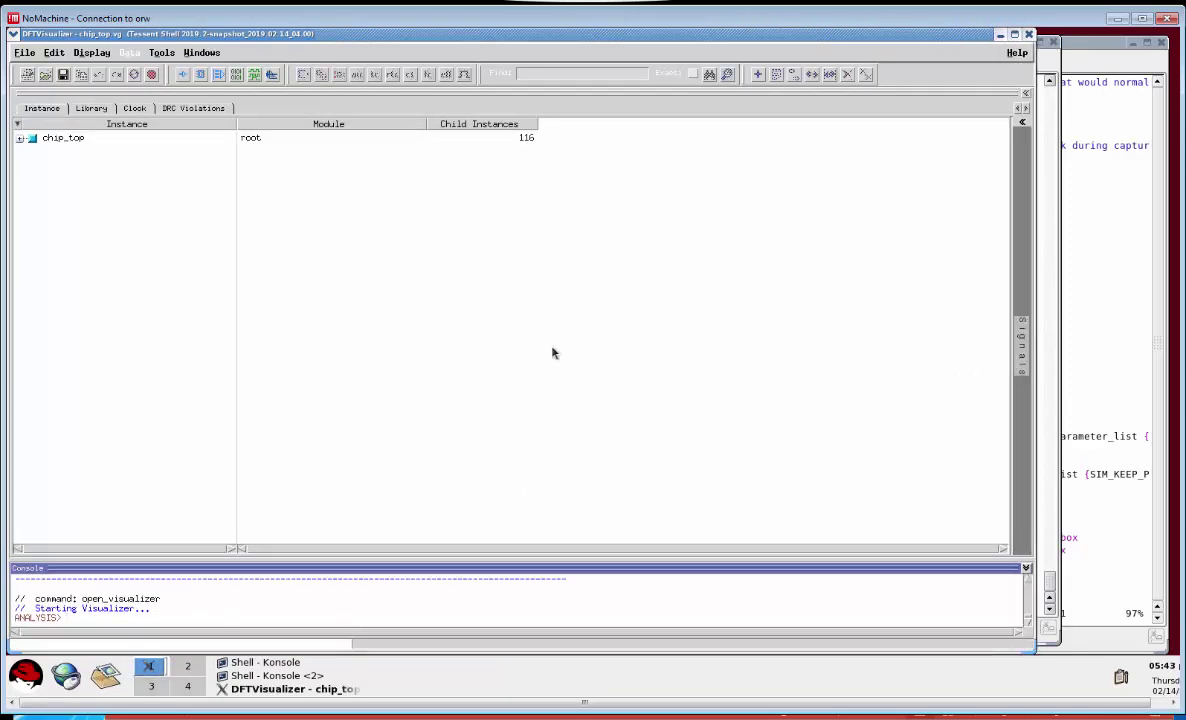
{"action": "left_click", "coordinate": [60, 139]}
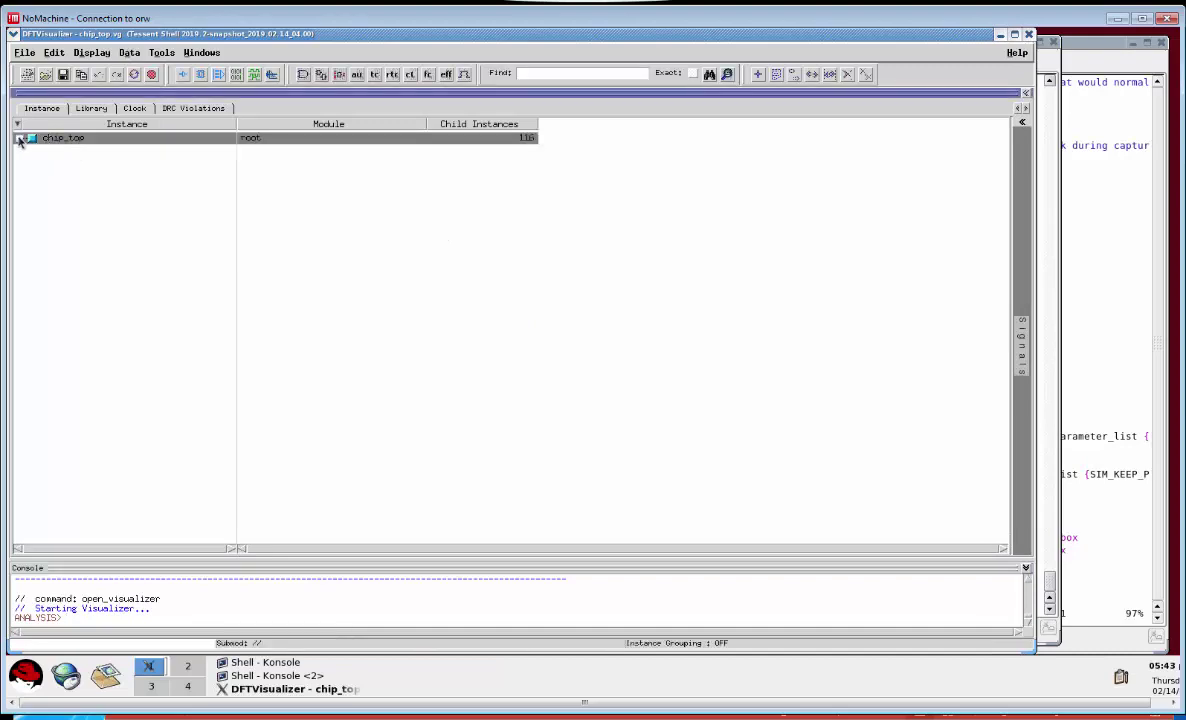
{"action": "left_click", "coordinate": [19, 139]}
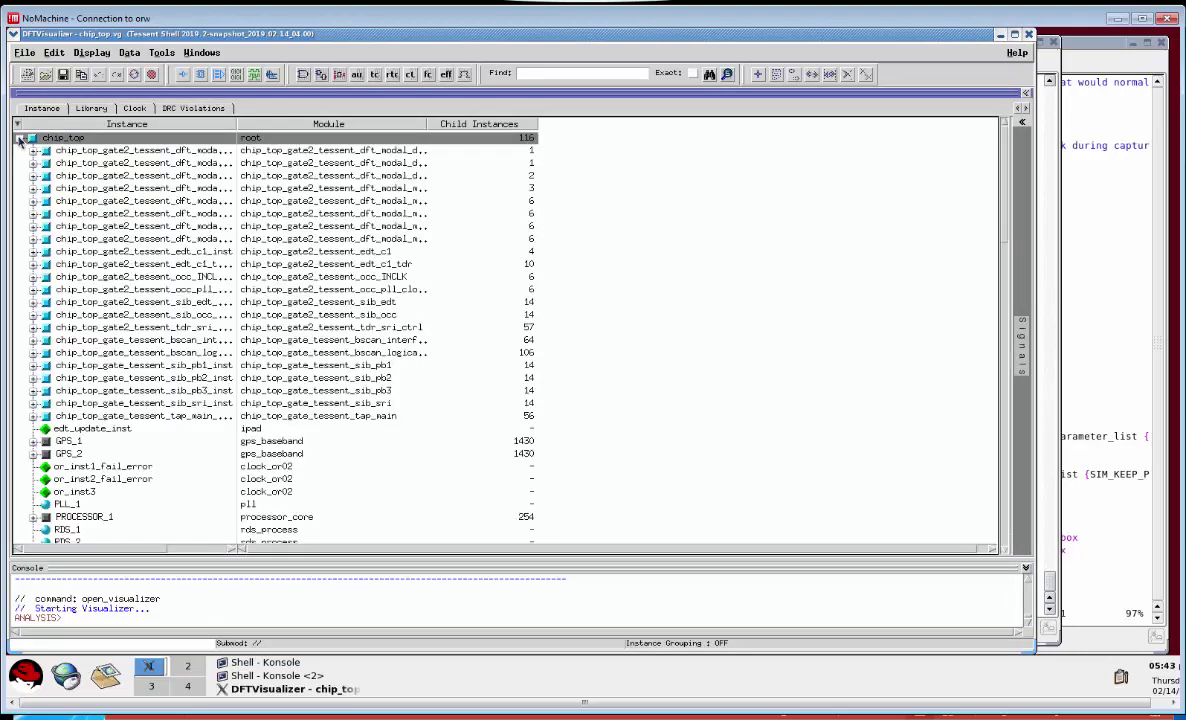
- Add the test coverage analysis data for the chip_top instances, widen the window, and sort the instances by AU faults
{"action": "left_click", "coordinate": [158, 54]}
{"action": "left_click", "coordinate": [182, 86]}
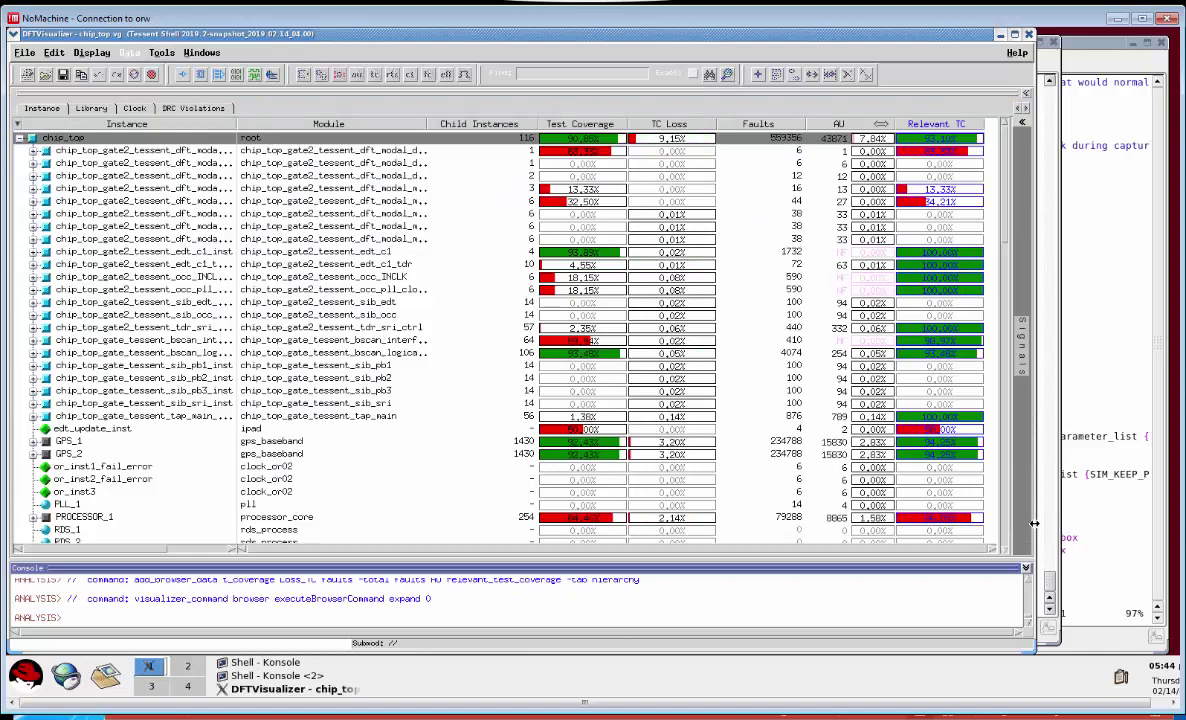
{"action": "left_click_drag", "start_coordinate": [1034, 523], "coordinate": [1155, 523]}
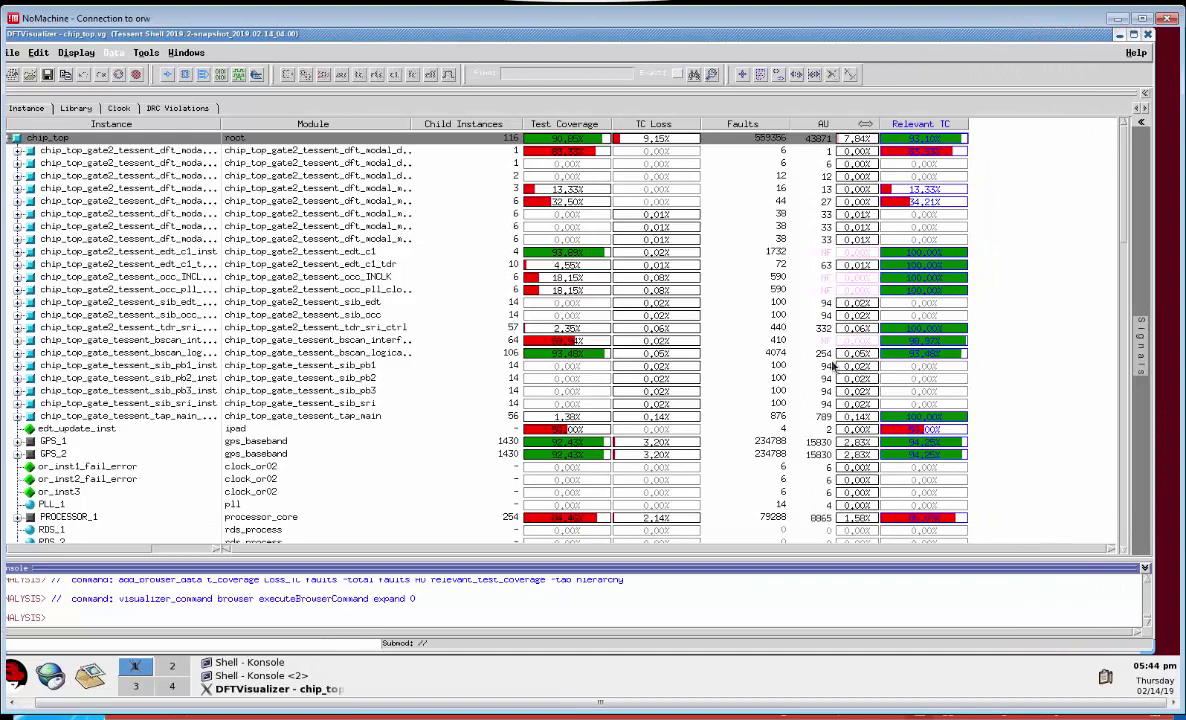
{"action": "left_click", "coordinate": [822, 124]}
- Add the DI fault class data to the instance browser
{"action": "left_click", "coordinate": [113, 52]}
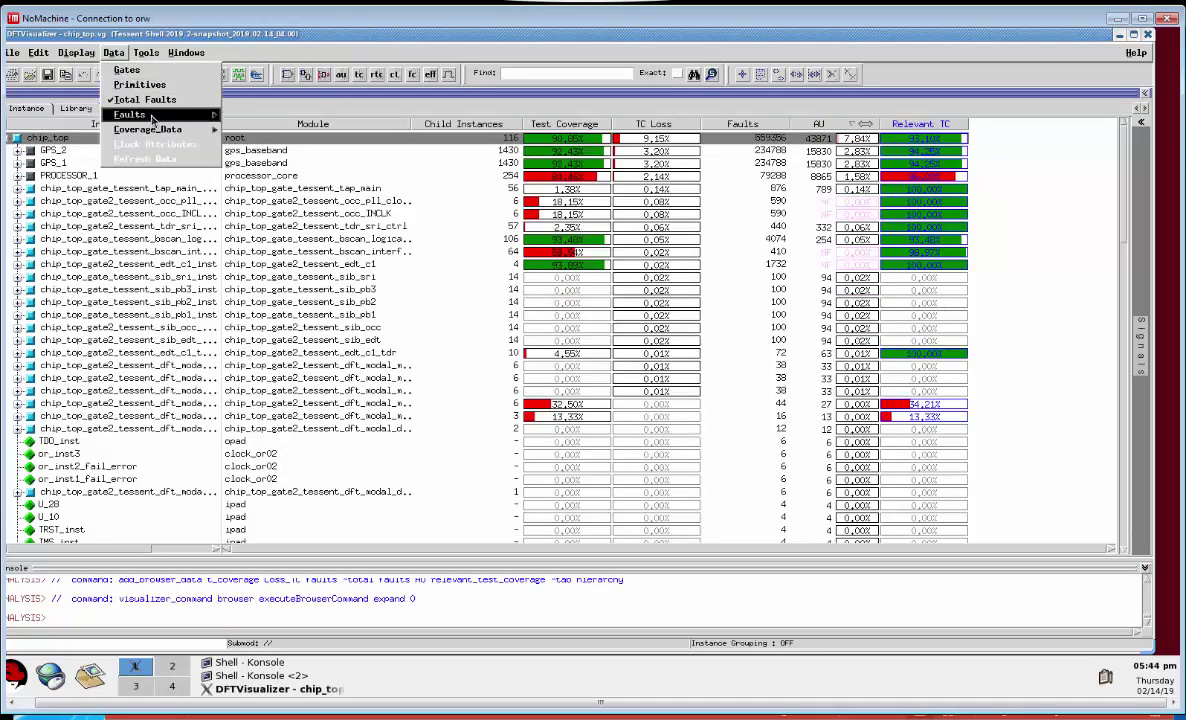
{"action": "mouse_move", "coordinate": [153, 116]}
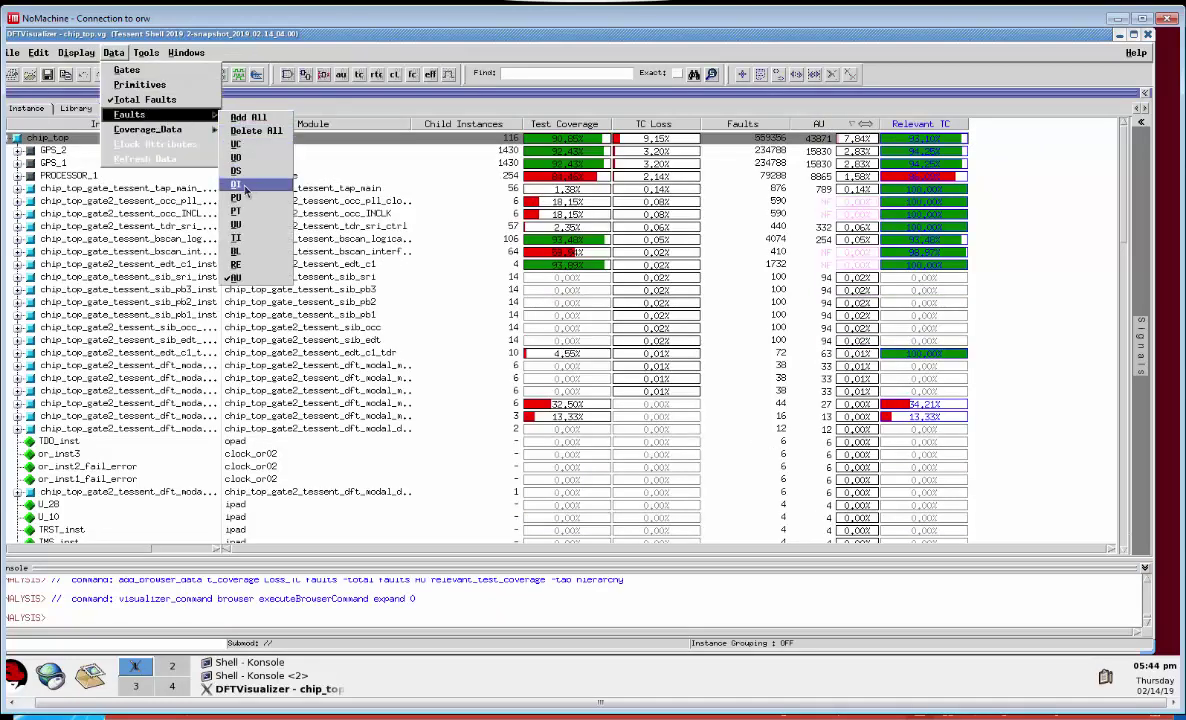
{"action": "left_click", "coordinate": [245, 188]}
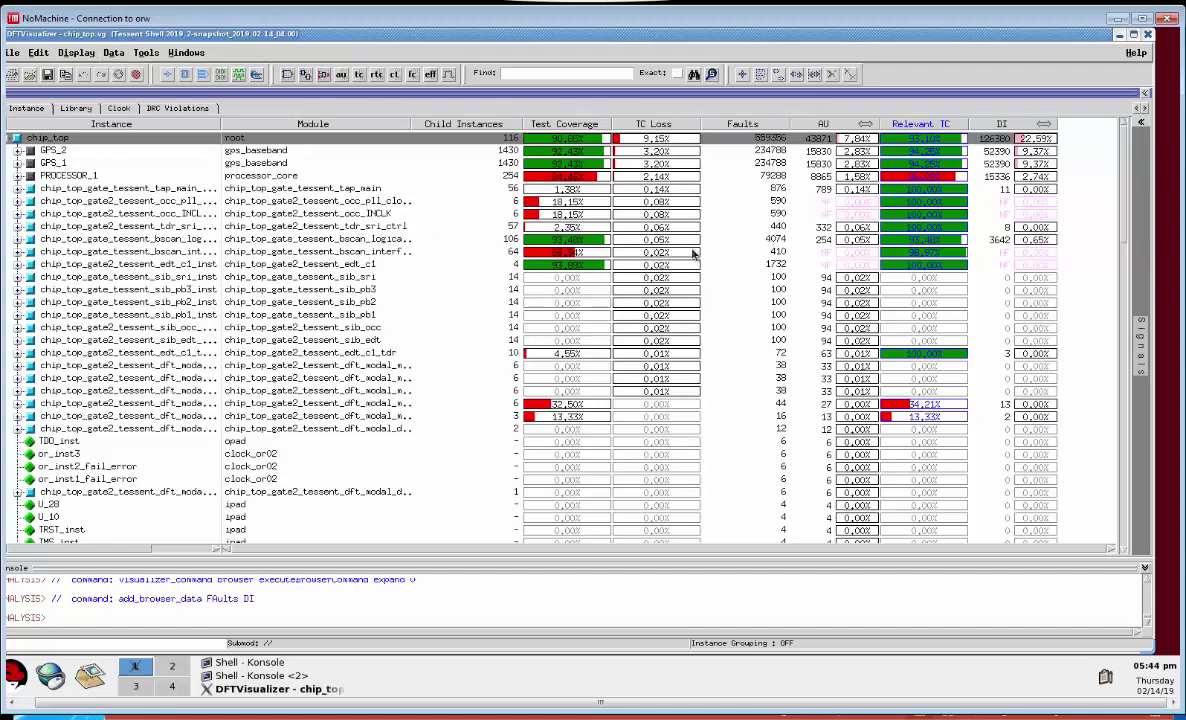
- Expand the AU faults into their sub-classes, inspect them across to UNC, and collapse them again
{"action": "left_click", "coordinate": [865, 125]}
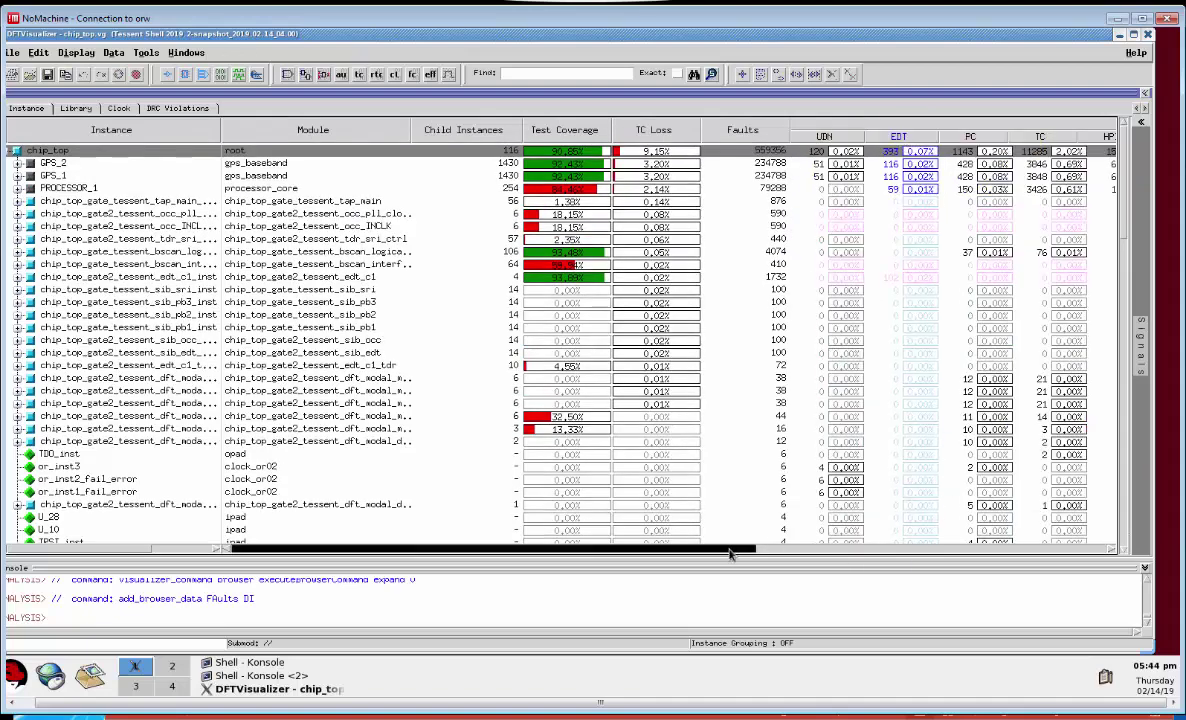
{"action": "left_click_drag", "start_coordinate": [731, 550], "coordinate": [1012, 565]}
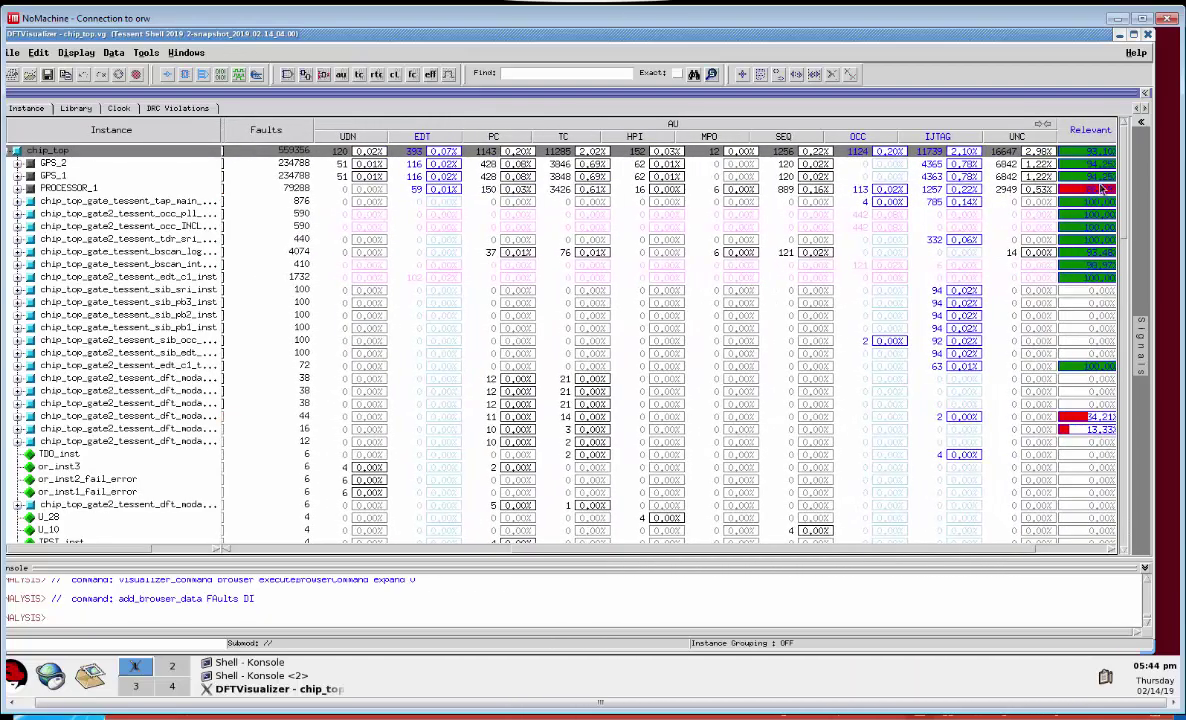
{"action": "left_click", "coordinate": [1043, 126]}
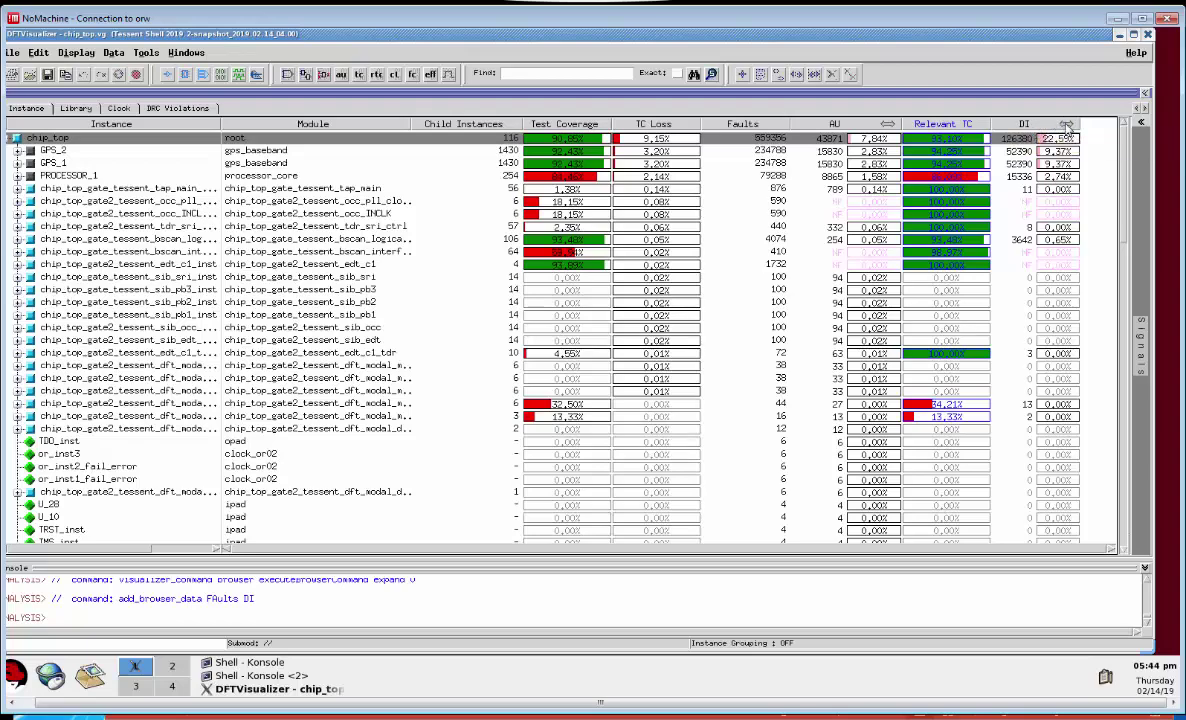
- Expand the DI faults into their sub-classes and select the PROCESSOR_1 row at MBIST
{"action": "left_click", "coordinate": [1066, 126]}
{"action": "left_click_drag", "start_coordinate": [858, 551], "coordinate": [1105, 553]}
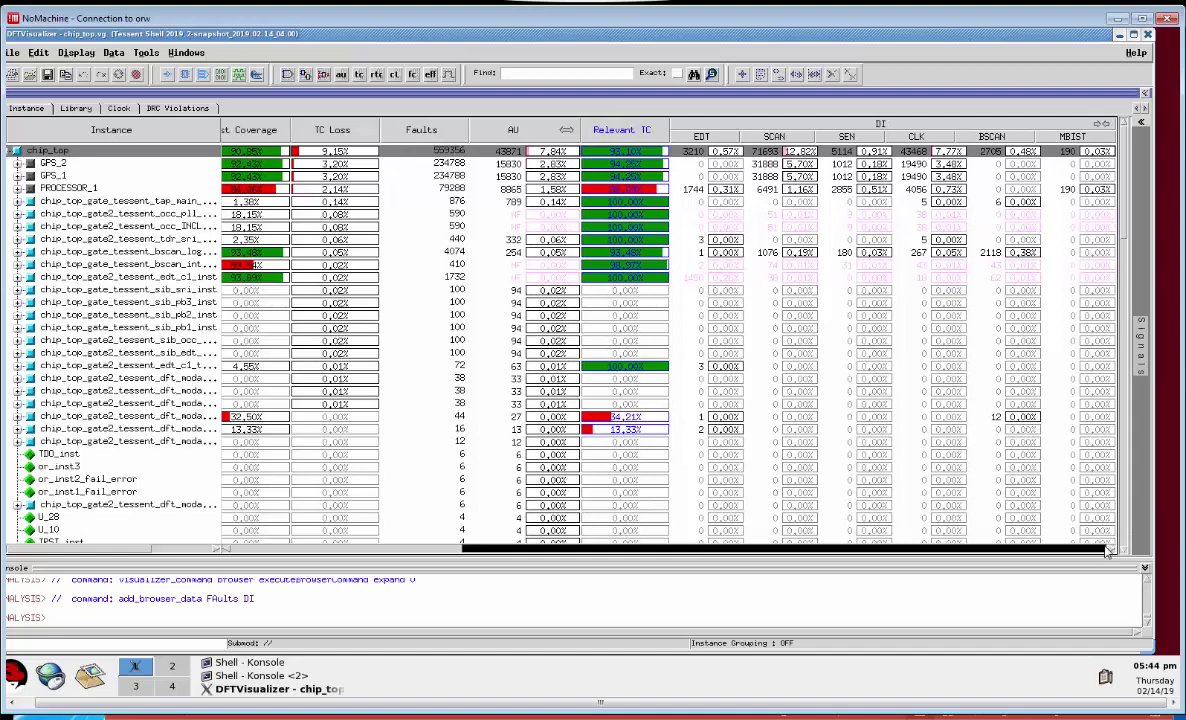
{"action": "left_click", "coordinate": [1097, 190]}
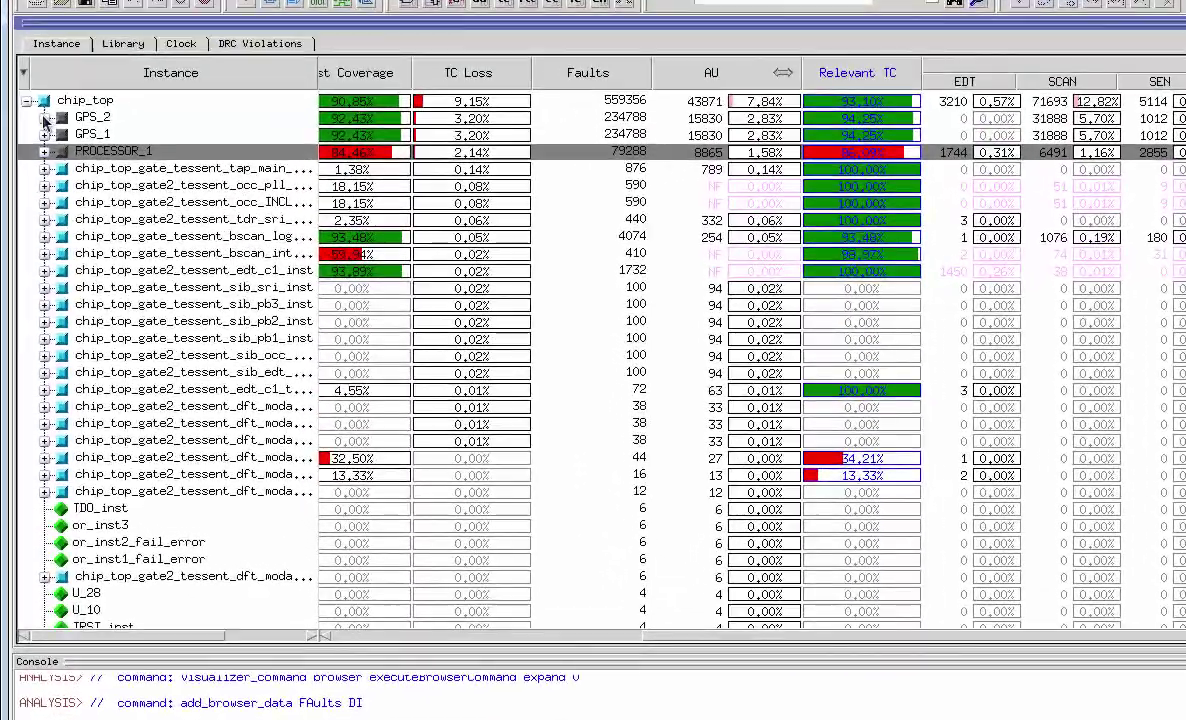
- Expand GPS_2 to compare its unlisted faults with its netlist instances, and select Instances in Netlist
{"action": "left_click", "coordinate": [39, 139]}
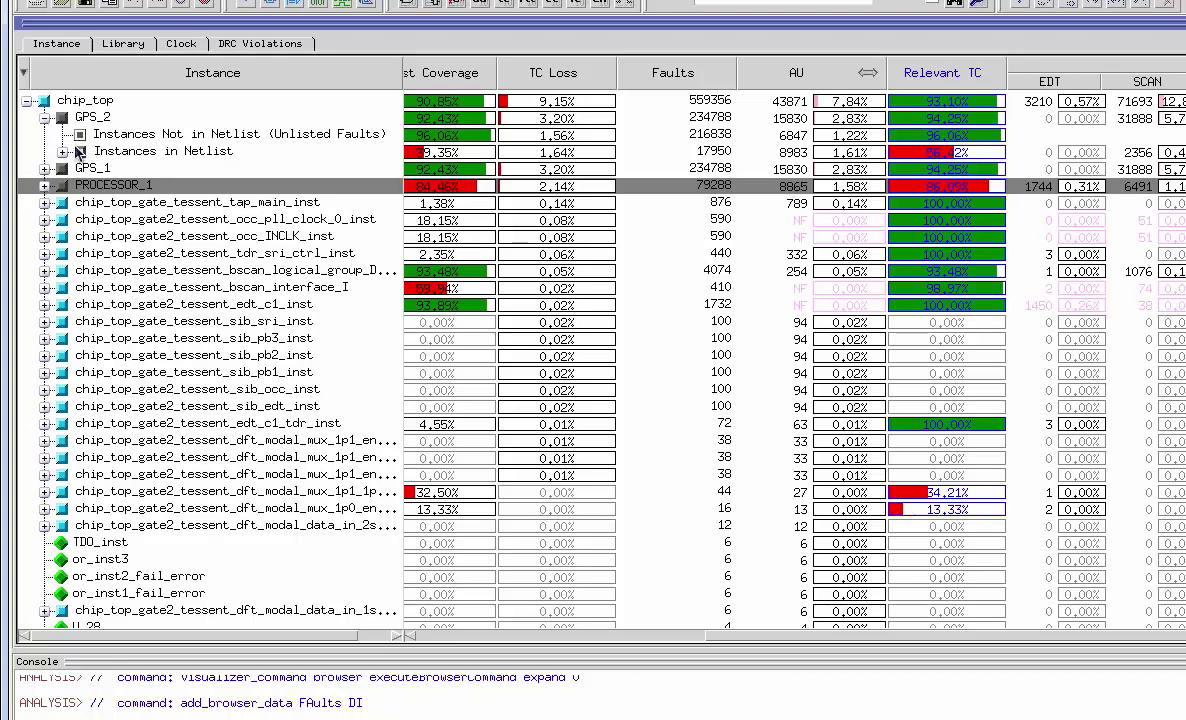
{"action": "left_click", "coordinate": [80, 151]}
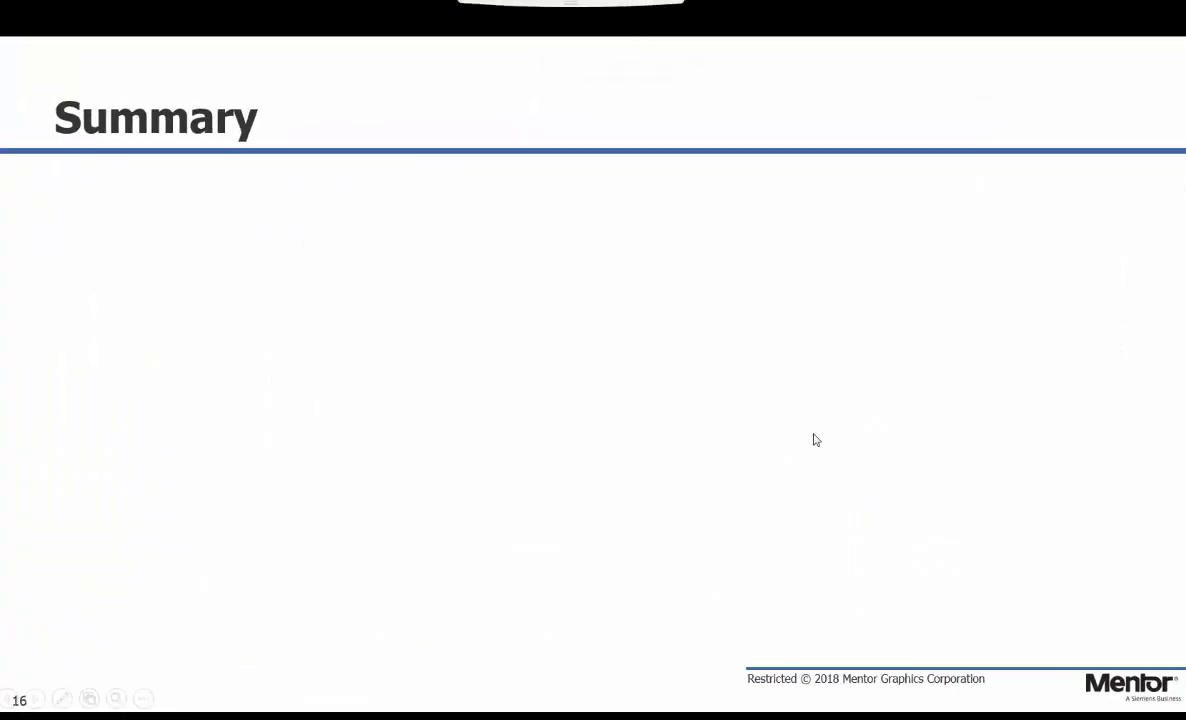
{"action": "key", "text": "Right"}
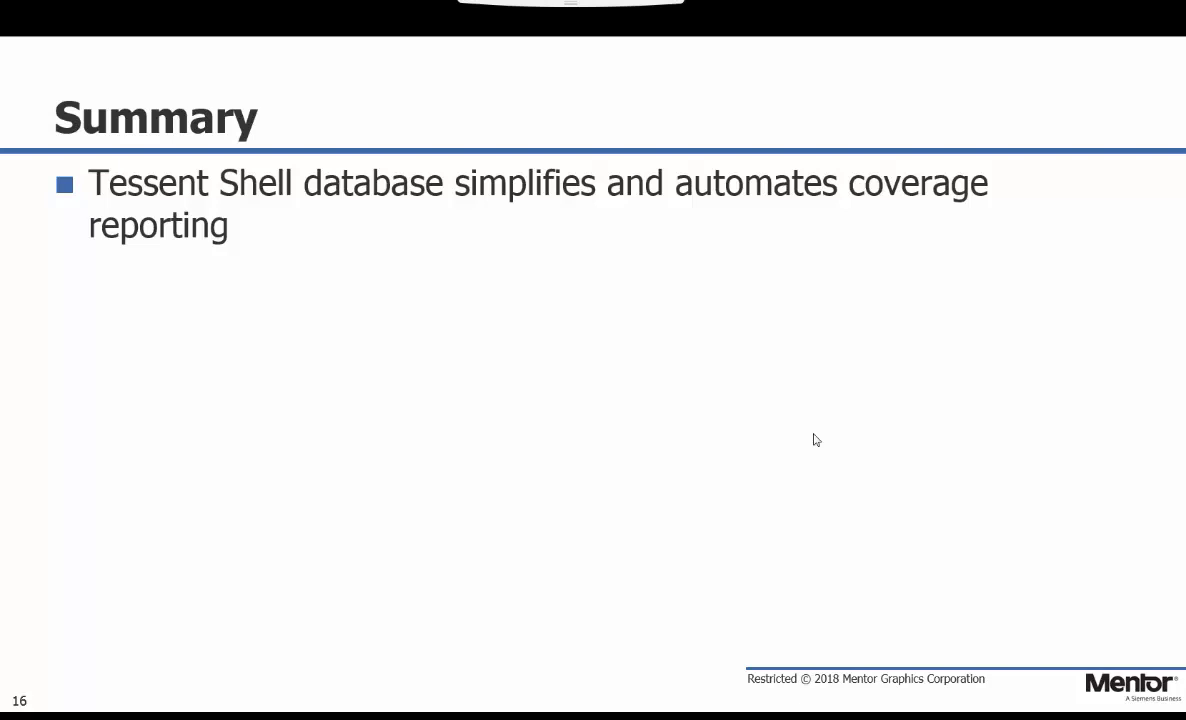
{"action": "key", "text": "Right"}
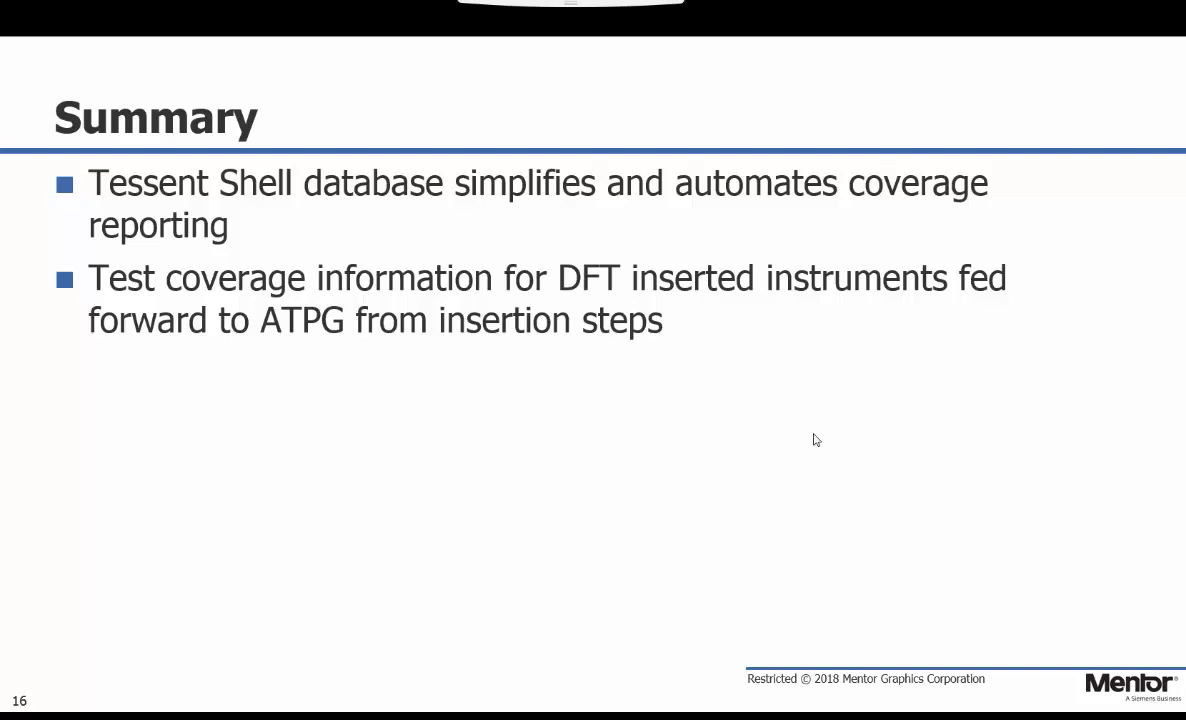
{"action": "key", "text": "Right"}
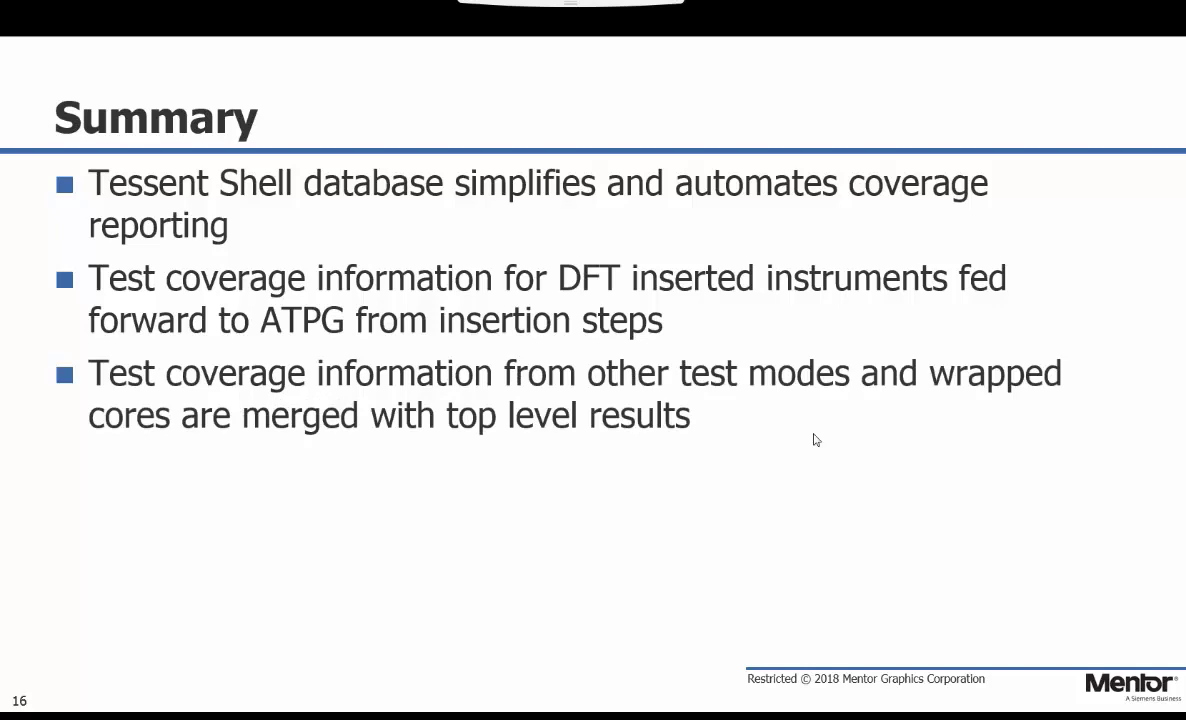